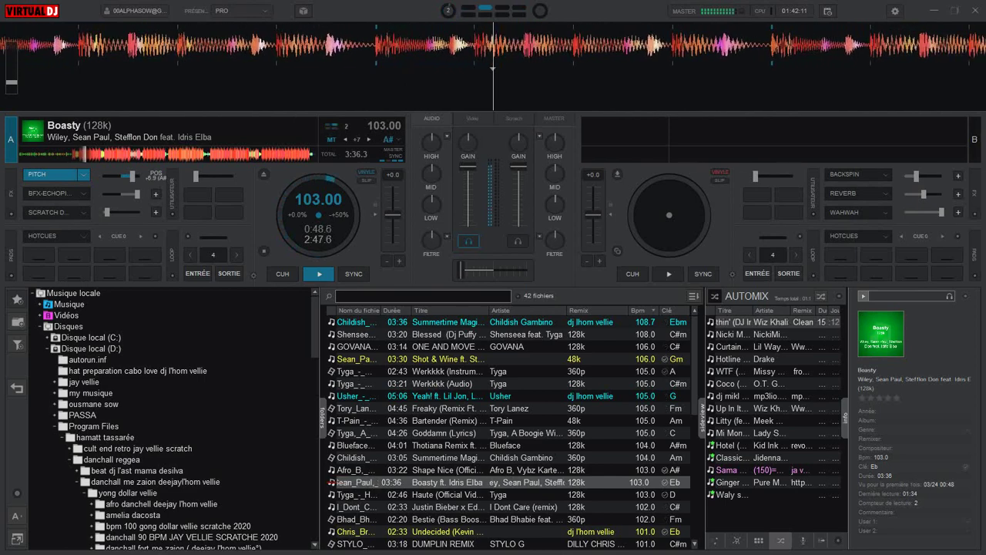
- Vary the Pitch effect's amount up to +12 on deck A, bring it back to neutral, and switch it off, returning to the cue point
drag(132, 176, 136, 176)
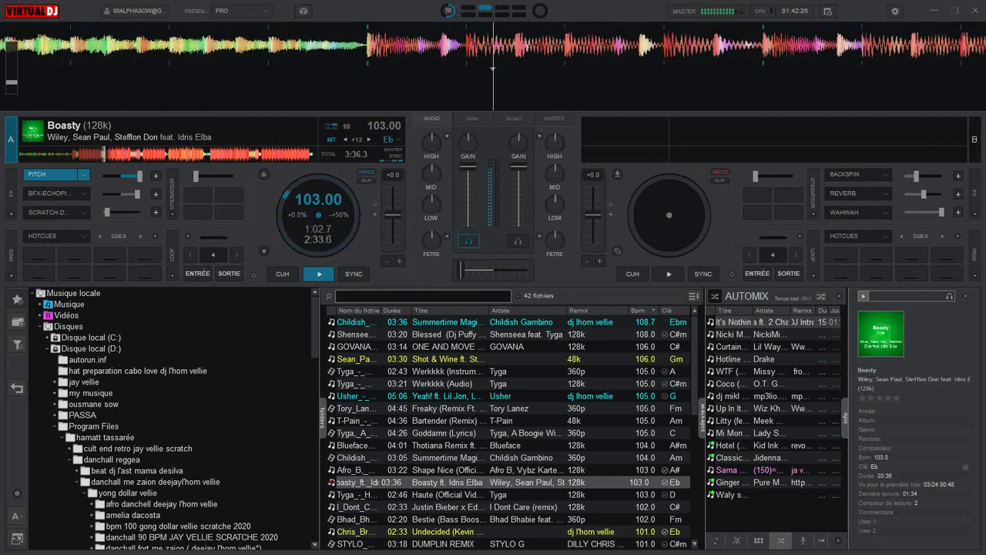
drag(139, 176, 133, 175)
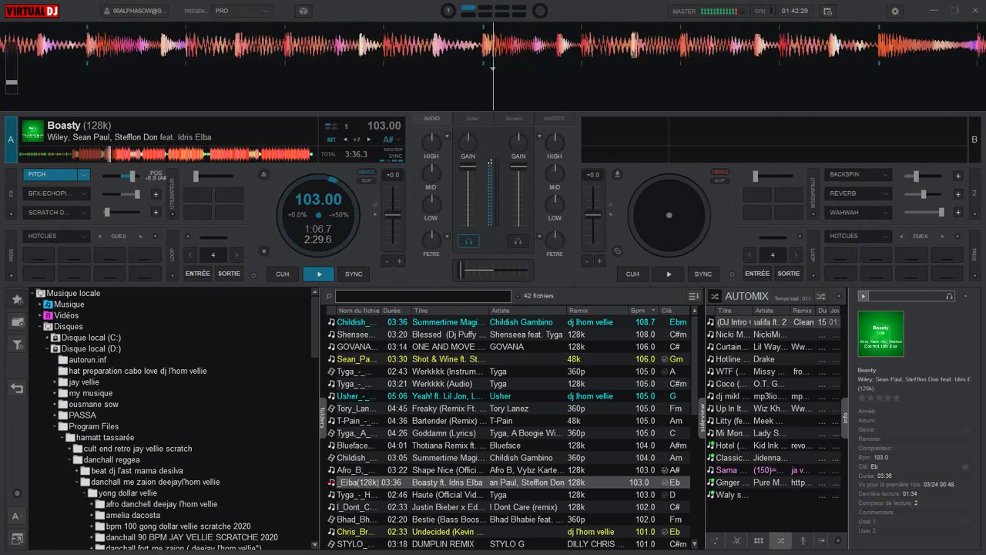
scroll(131, 176, down, 1)
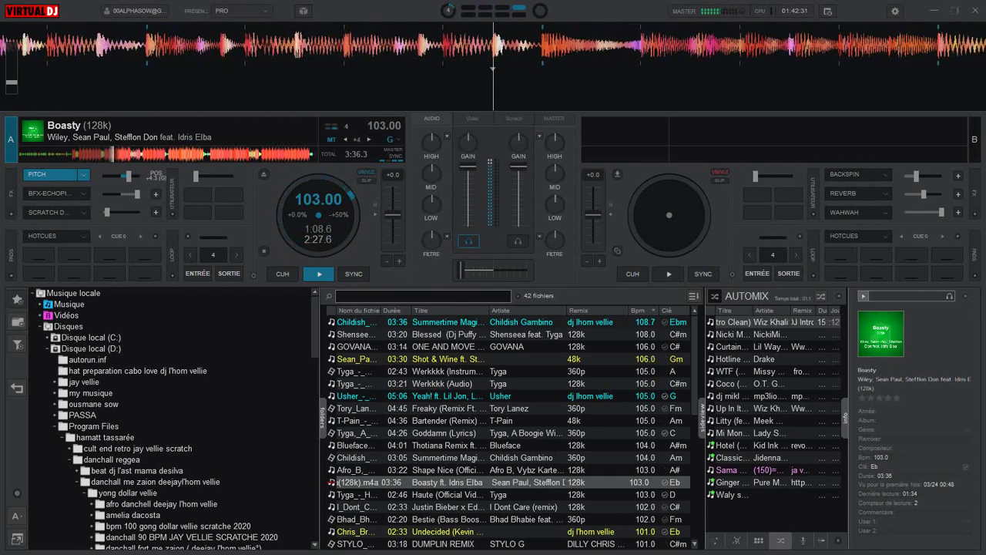
scroll(128, 175, down, 1)
scroll(124, 175, down, 1)
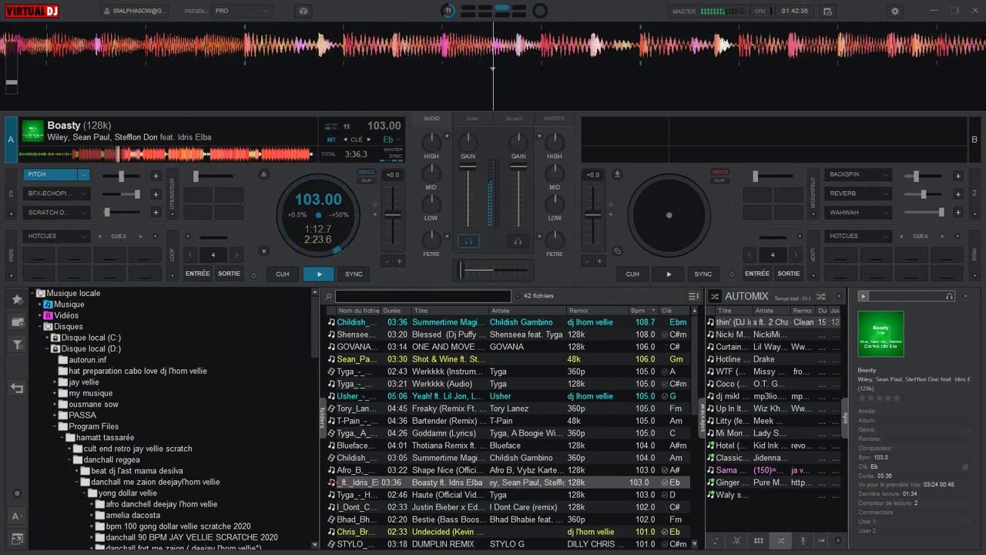
click(50, 175)
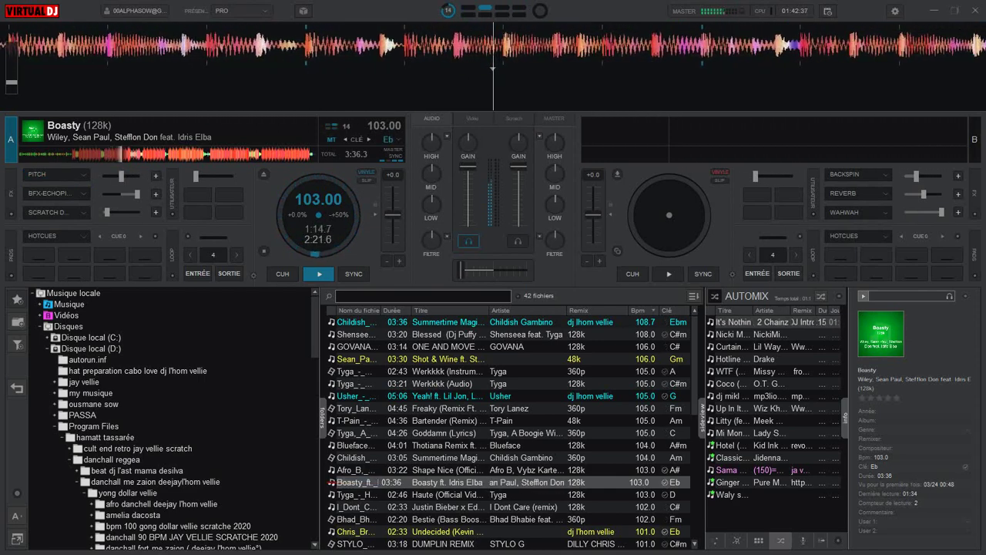
click(283, 274)
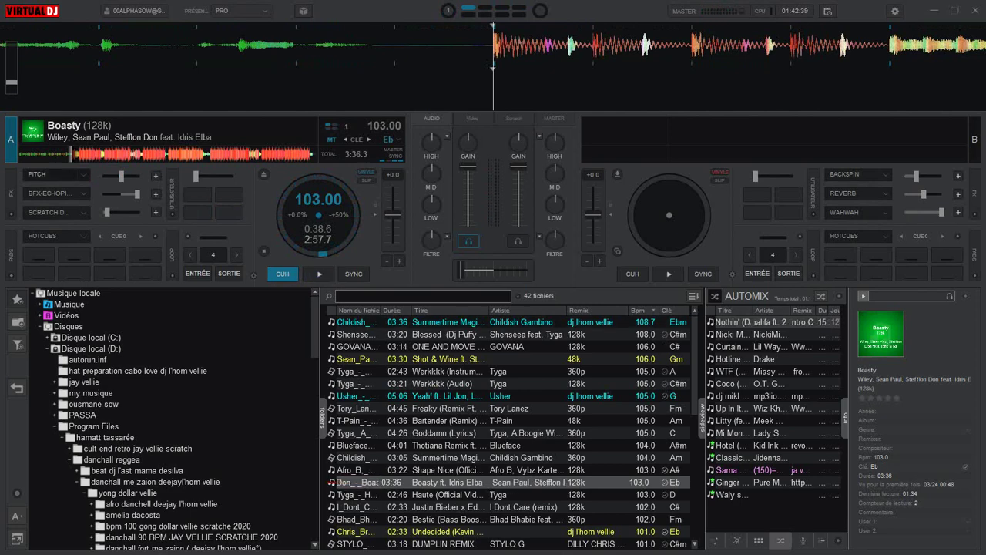
- Load BFX-EchoPingPong into deck A's first effect slot and activate it while the track plays from the cue point
click(83, 174)
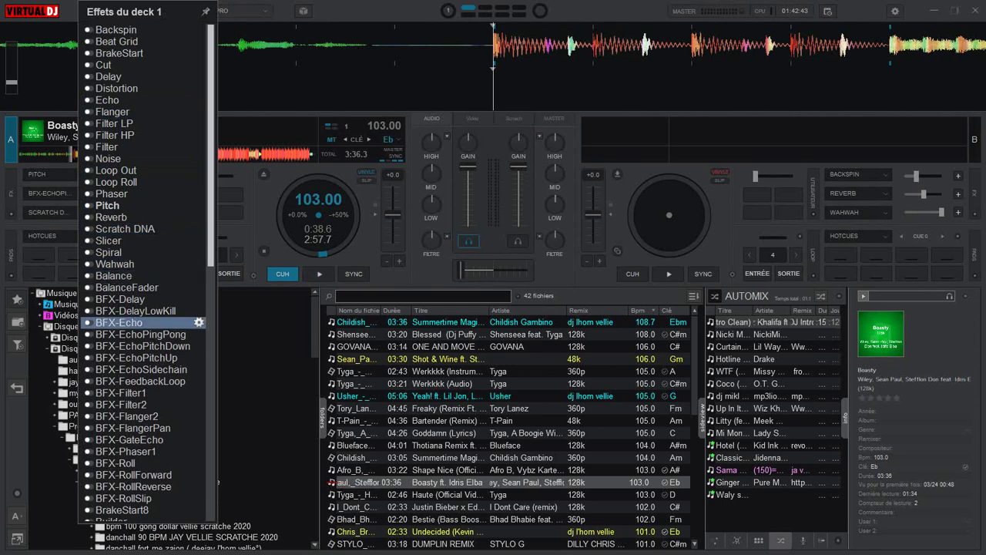
click(139, 334)
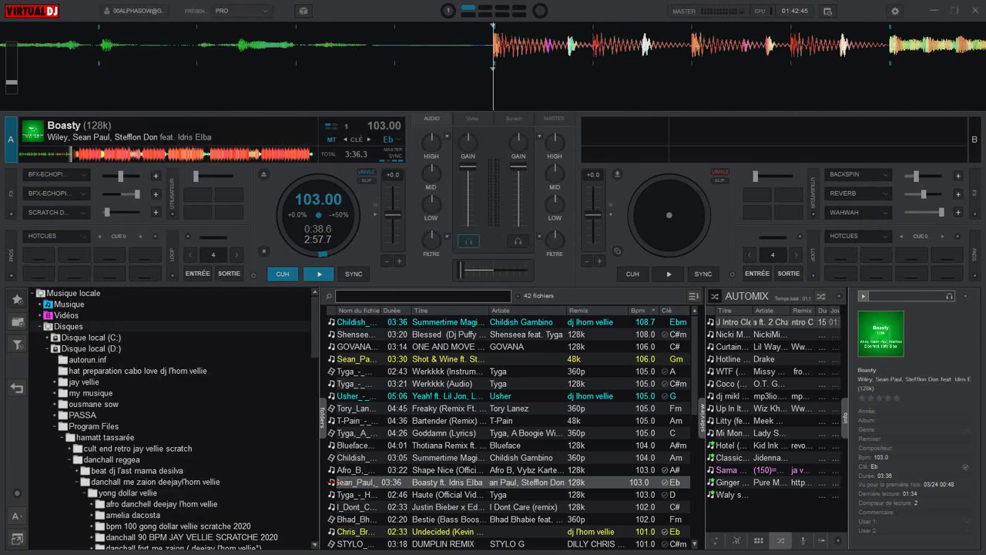
key(space)
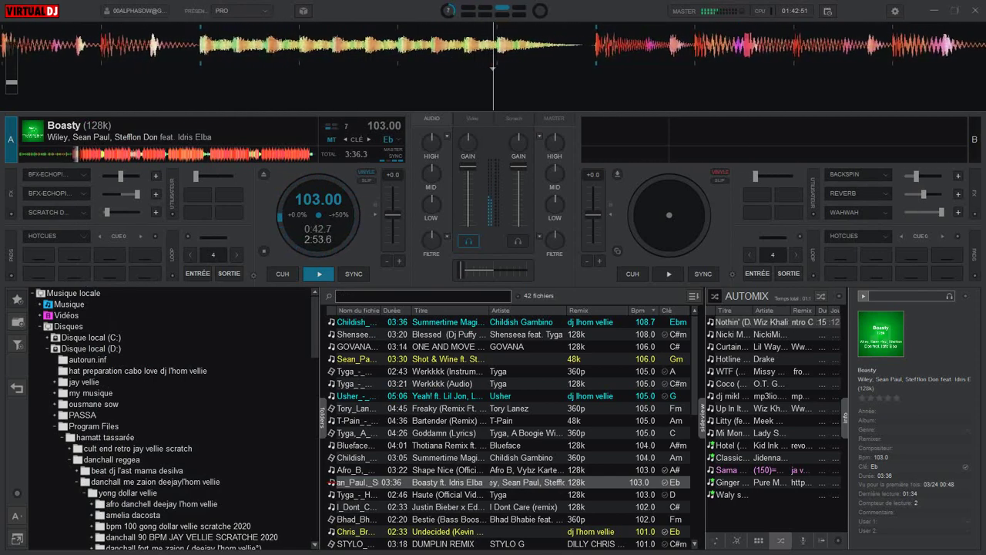
key(e)
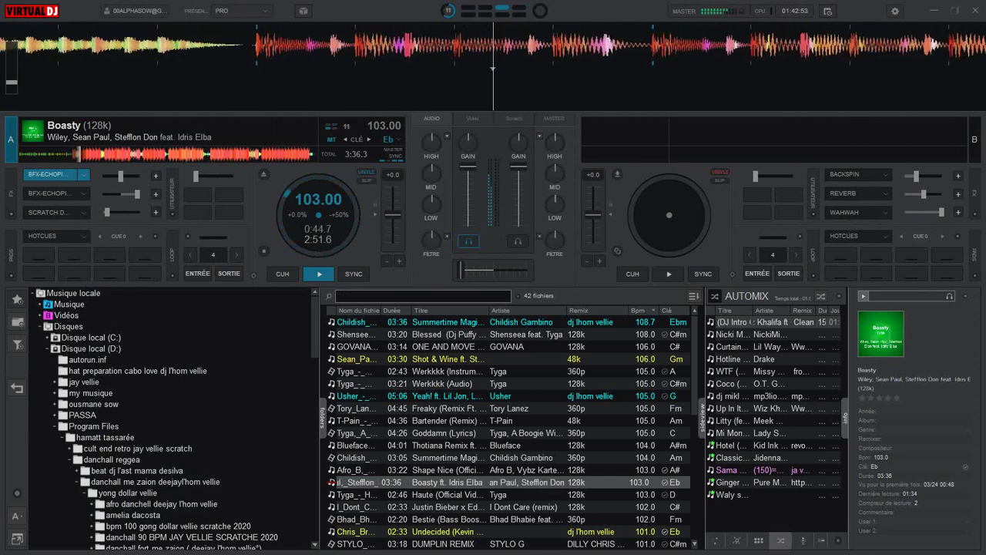
- Raise the first slot's echo amount on deck A and return the track to its cue point
key(t)
key(t)
key(t)
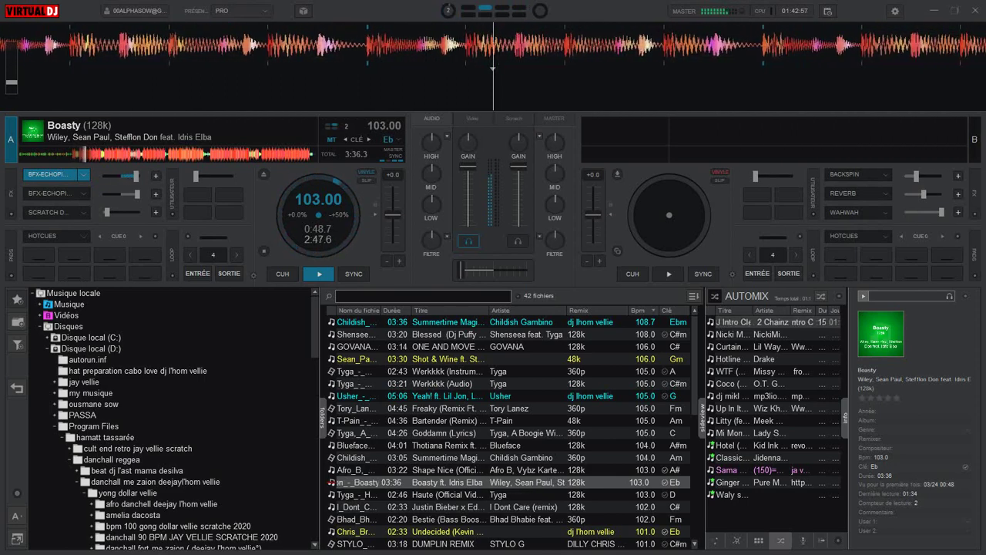
key(c)
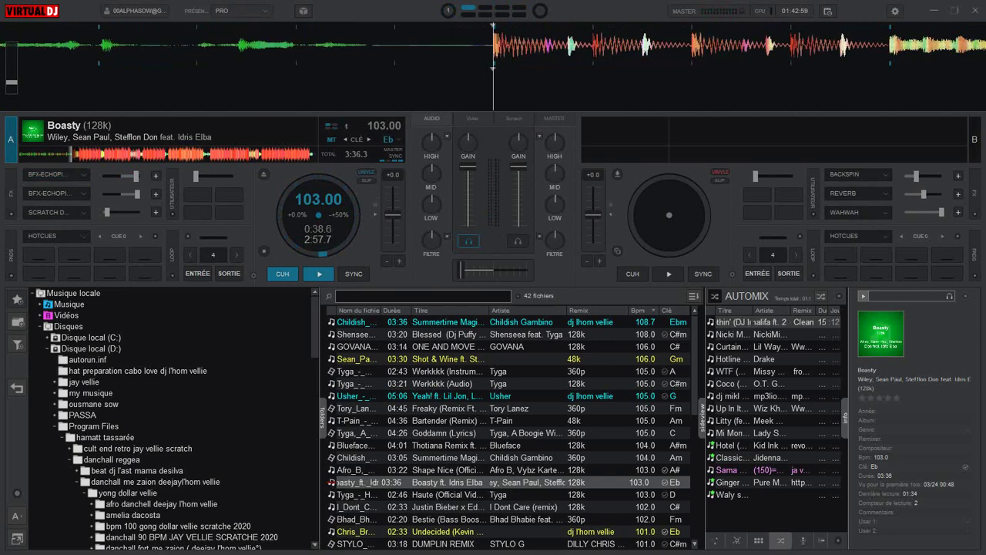
- Play deck A from the cue, toggle the Scratch DNA effect on and off, activate the second slot's echo, and return to the cue
key(space)
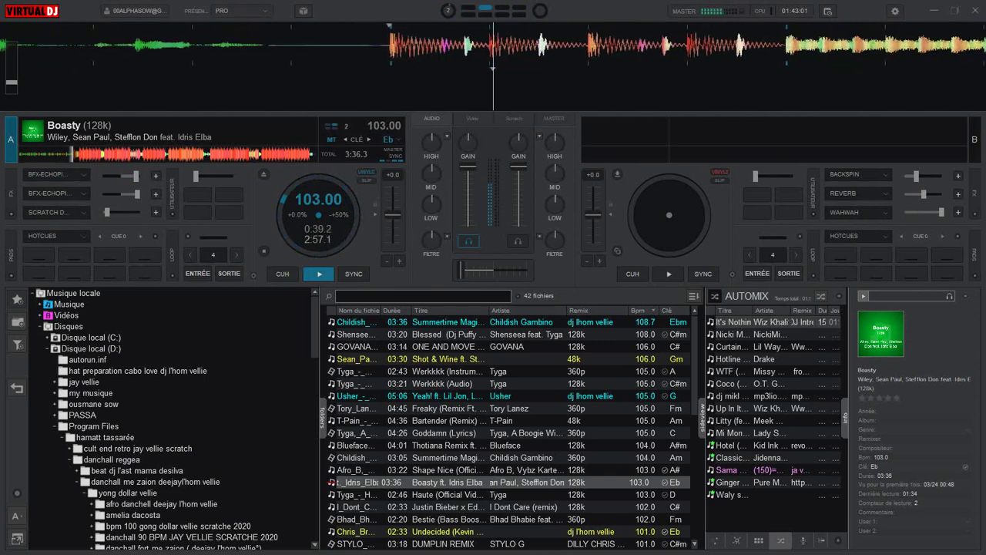
key(e)
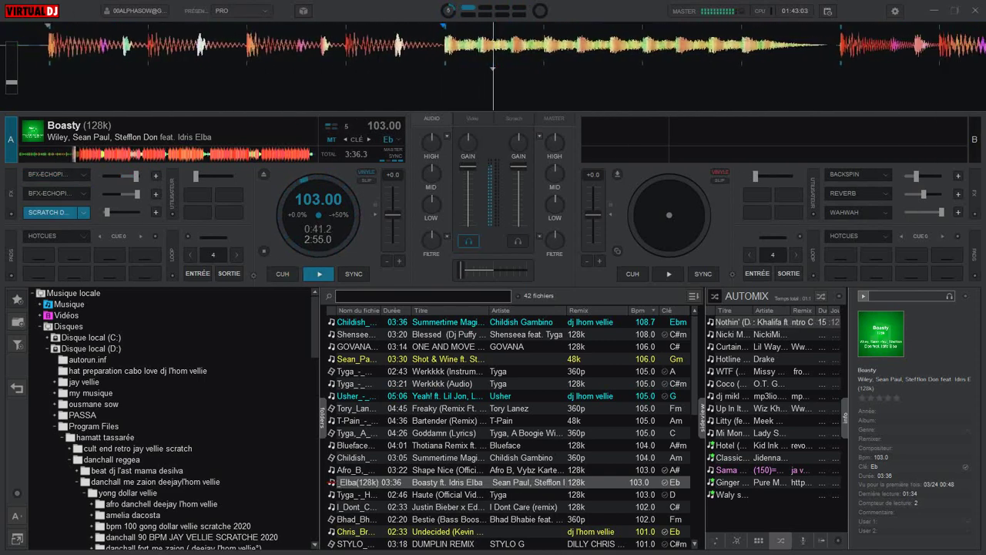
key(e)
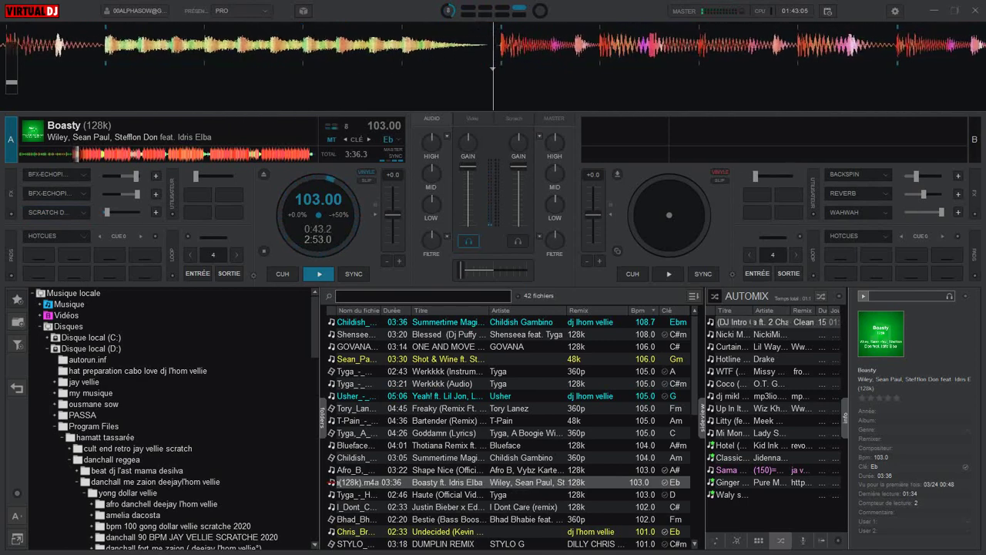
key(e)
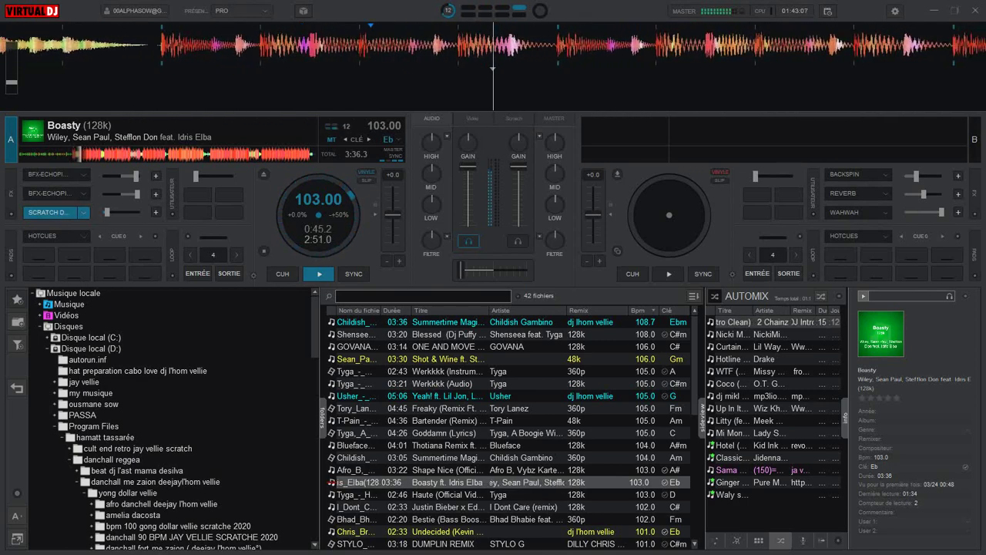
key(e)
key(z)
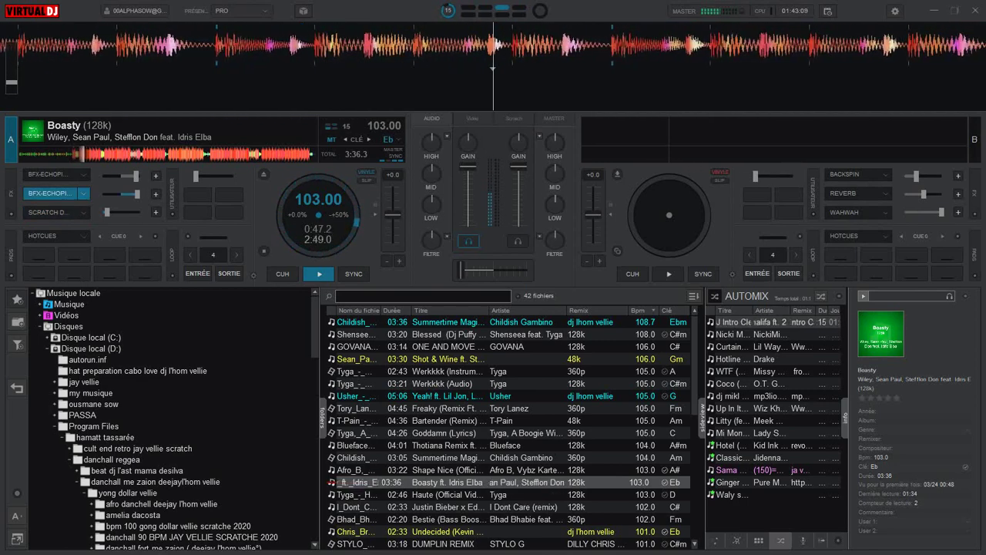
key(c)
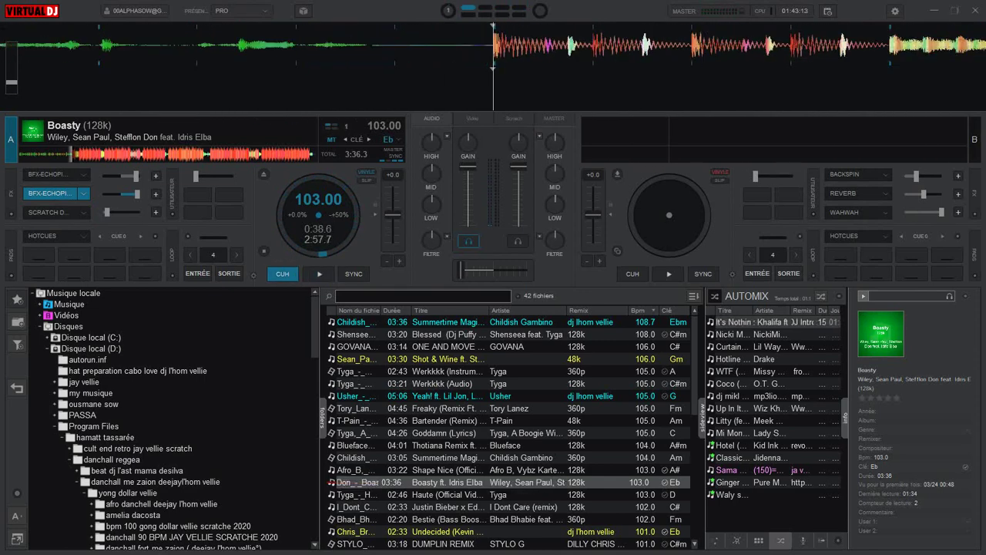
- Look up the action assigned to the I key in the keyboard mapping and close the settings
click(895, 11)
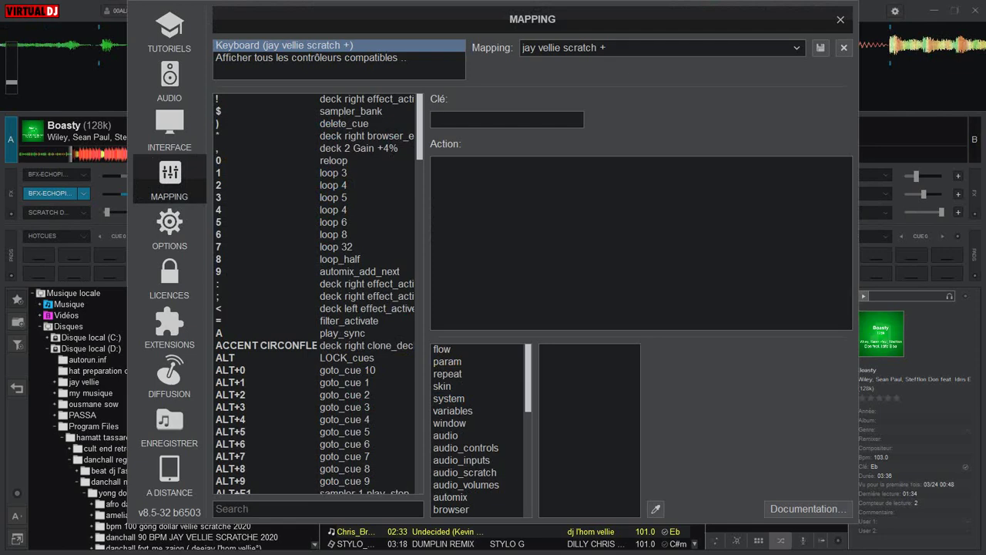
key(i)
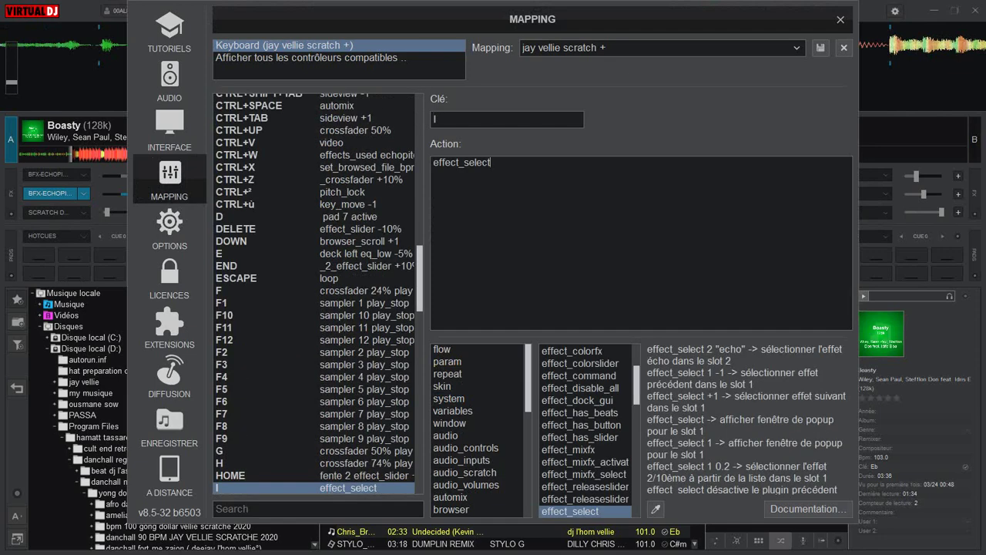
drag(491, 162, 433, 163)
click(491, 162)
click(169, 81)
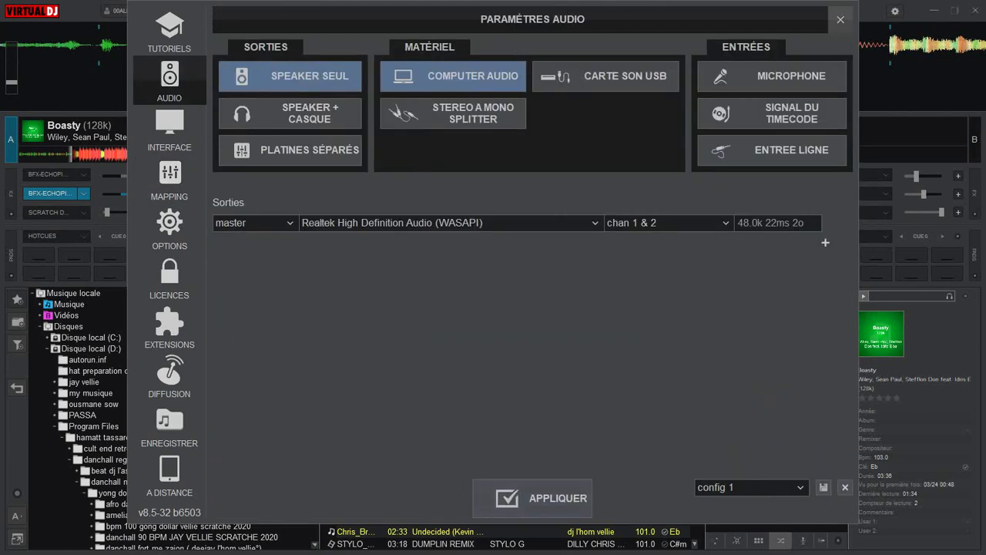
click(840, 19)
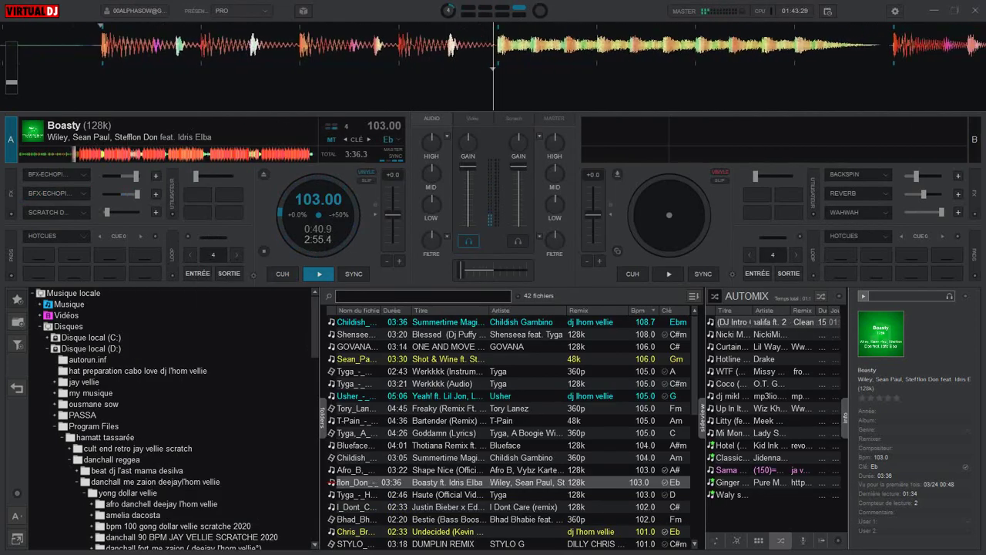
- Load Backspin into deck A's first effect slot and trigger it twice during playback
click(83, 194)
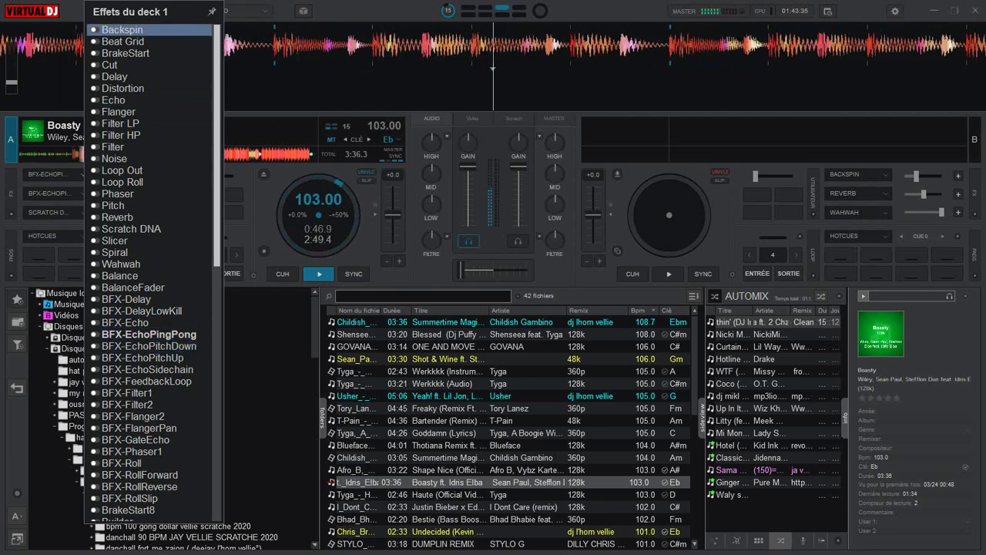
click(123, 30)
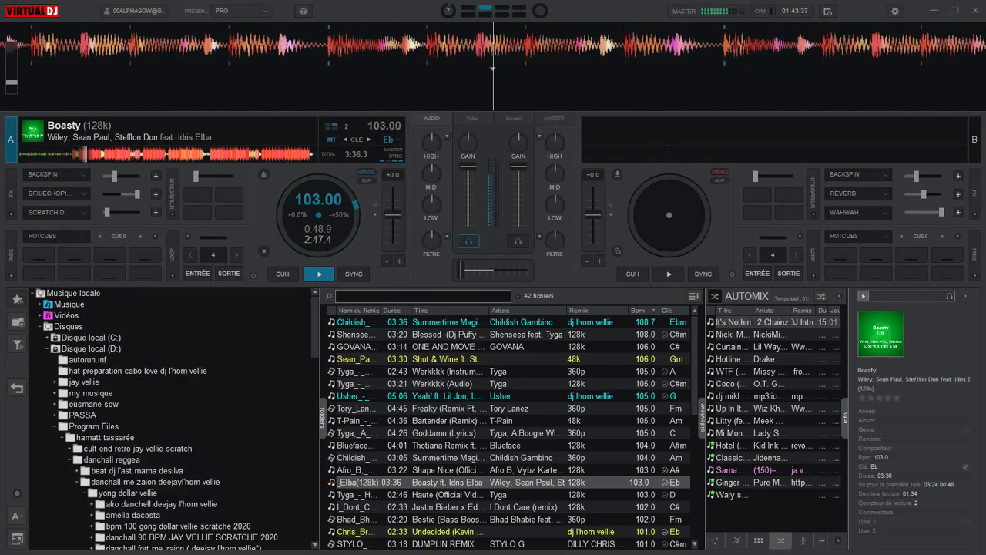
click(52, 175)
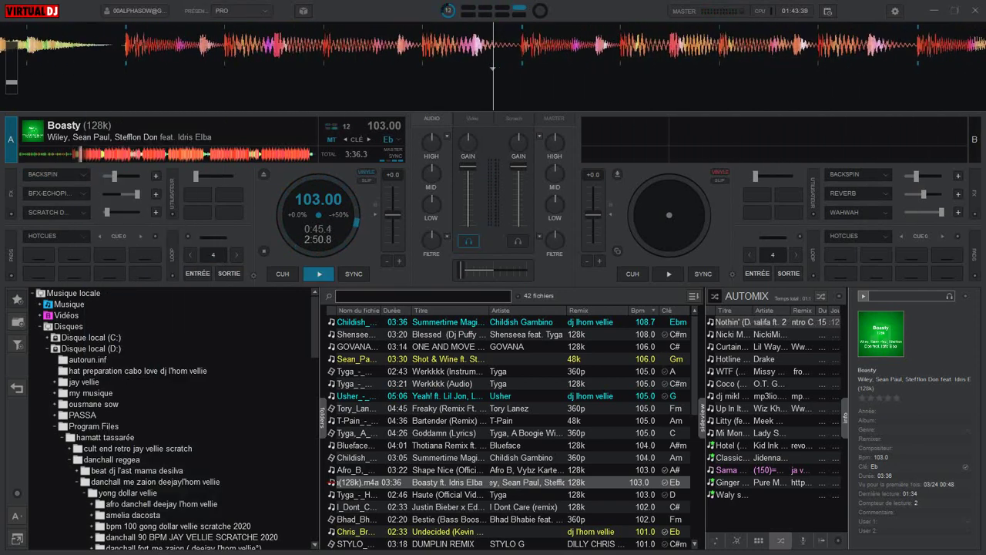
click(282, 275)
click(319, 274)
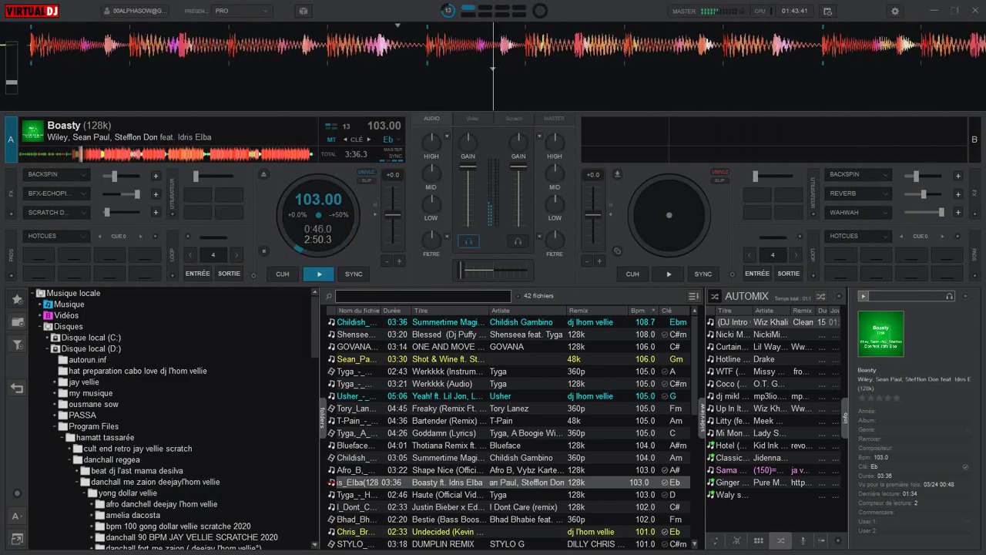
click(52, 175)
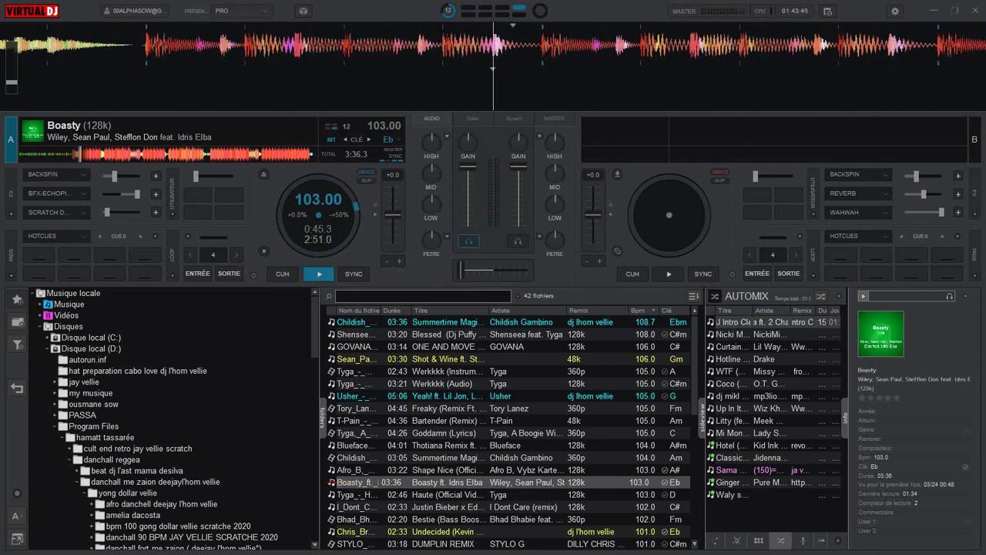
- Look up the actions assigned to the < and X keys in the keyboard mapping and close the settings
click(895, 11)
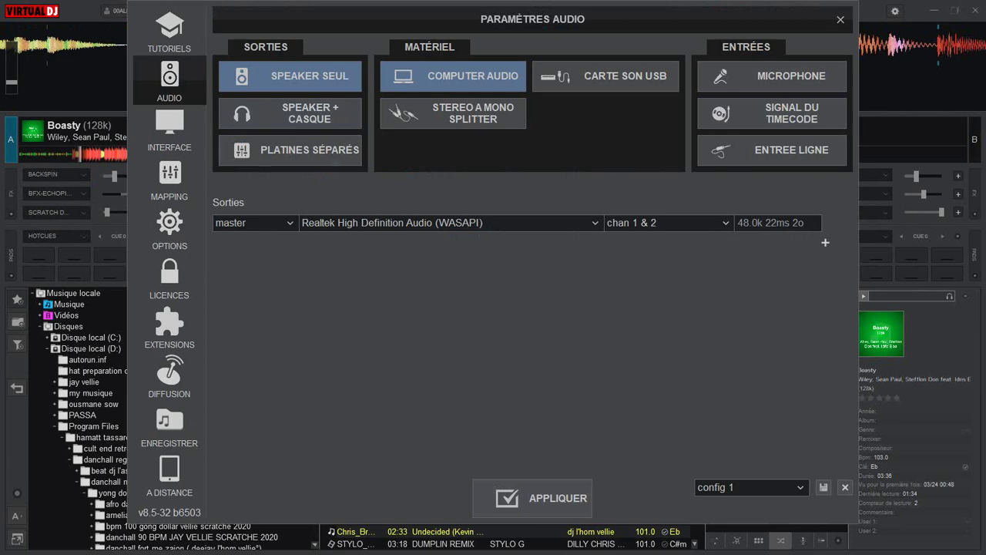
click(169, 180)
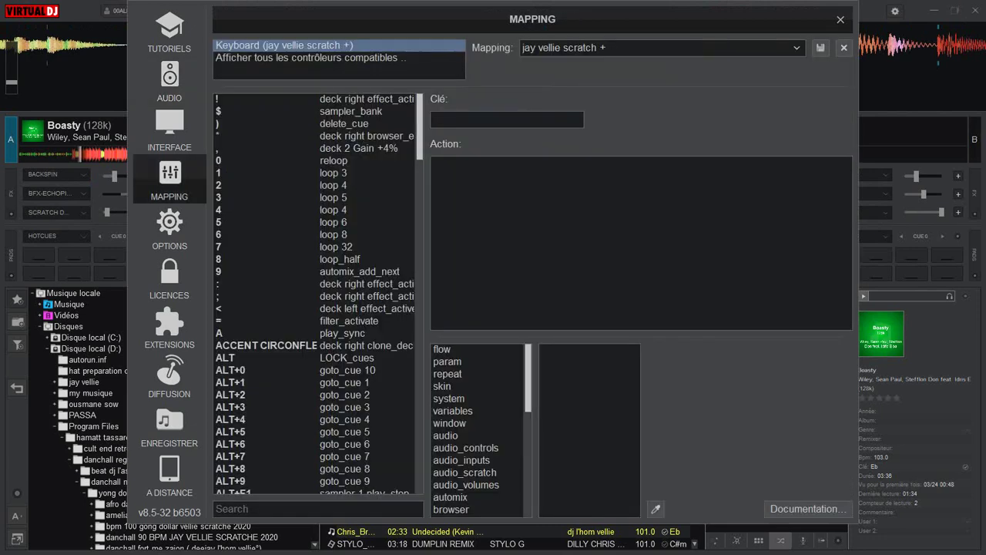
text(<)
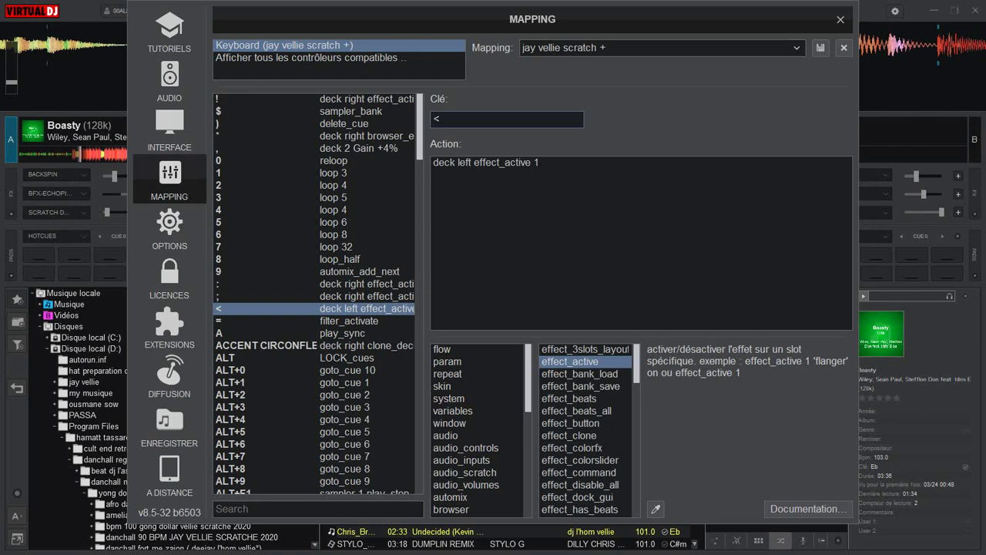
key(x)
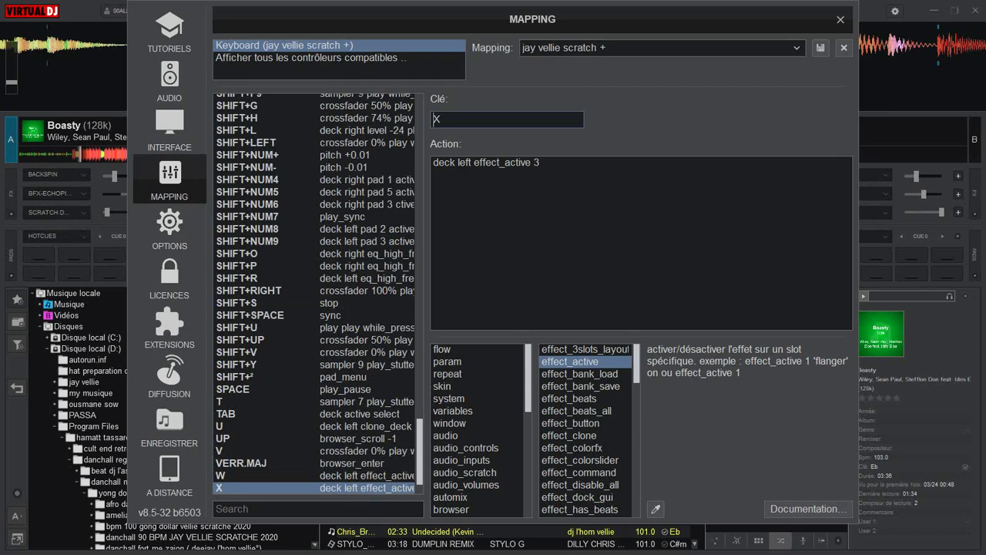
click(169, 81)
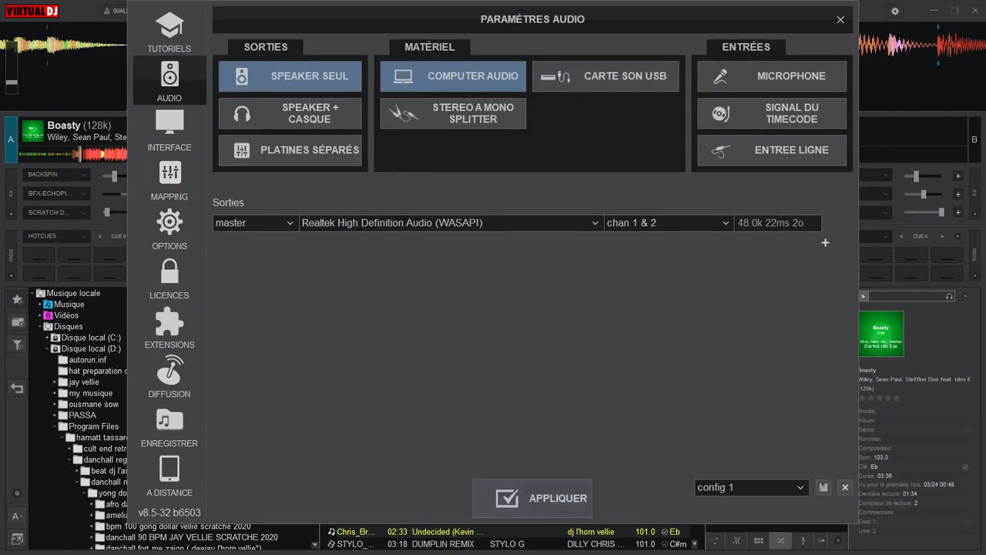
click(840, 20)
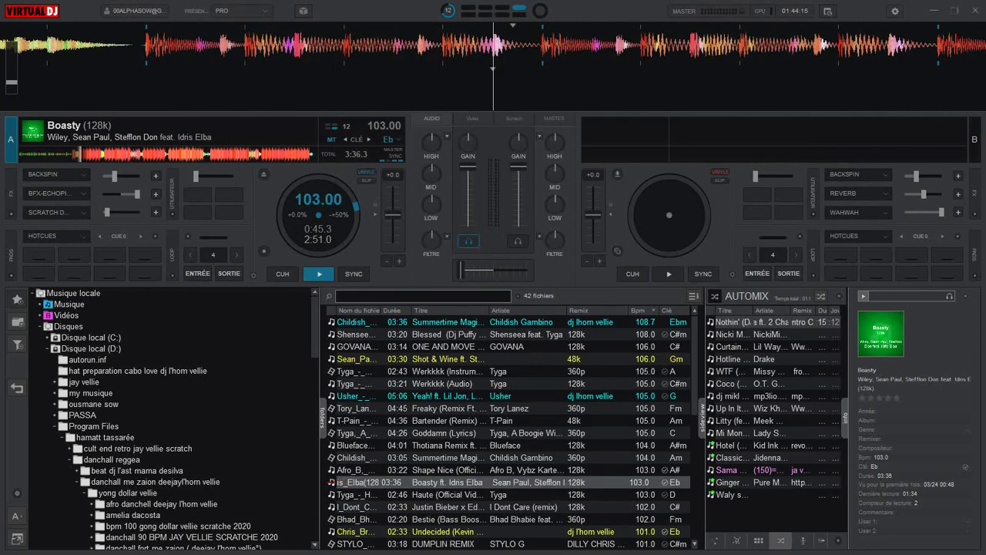
- Resume playback on deck A and activate the echo effect in the second slot
key(space)
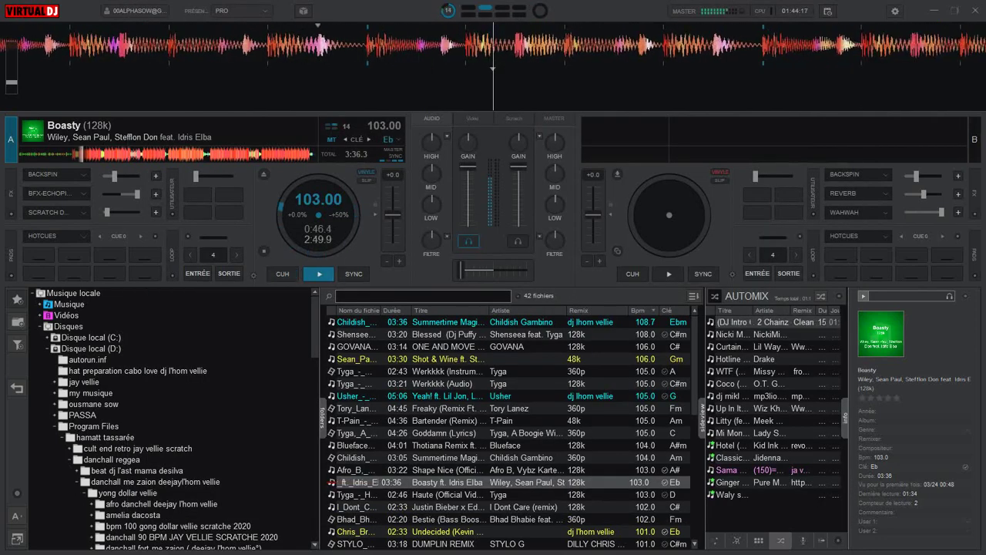
key(e)
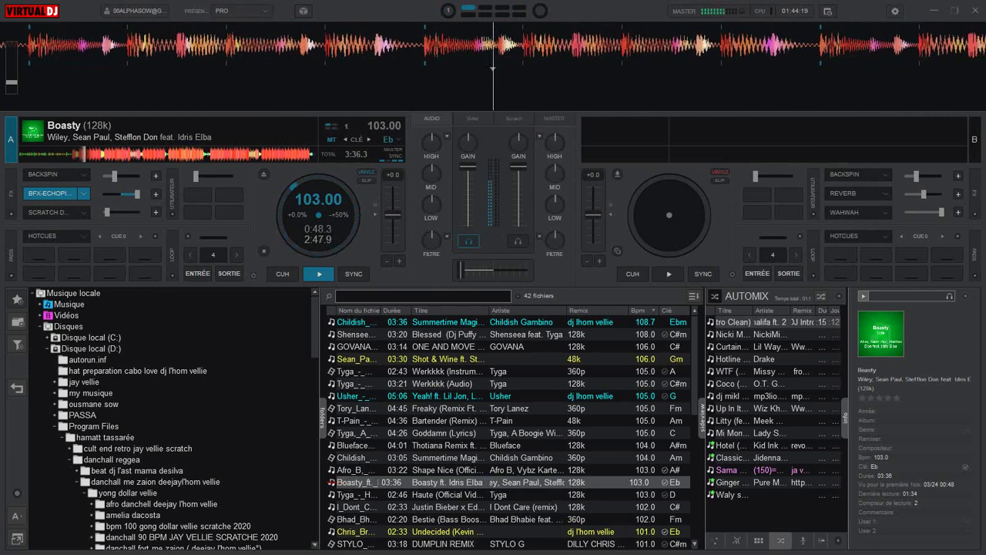
- Toggle the echo effect in deck A's second slot off and on during playback, return to the cue point, and resume with echo off
key(e)
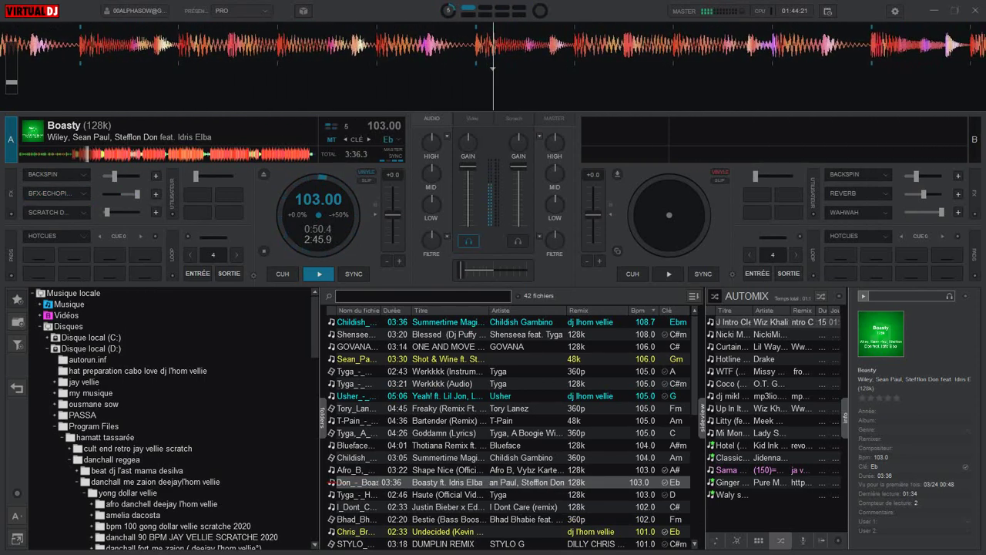
key(ctrl+1)
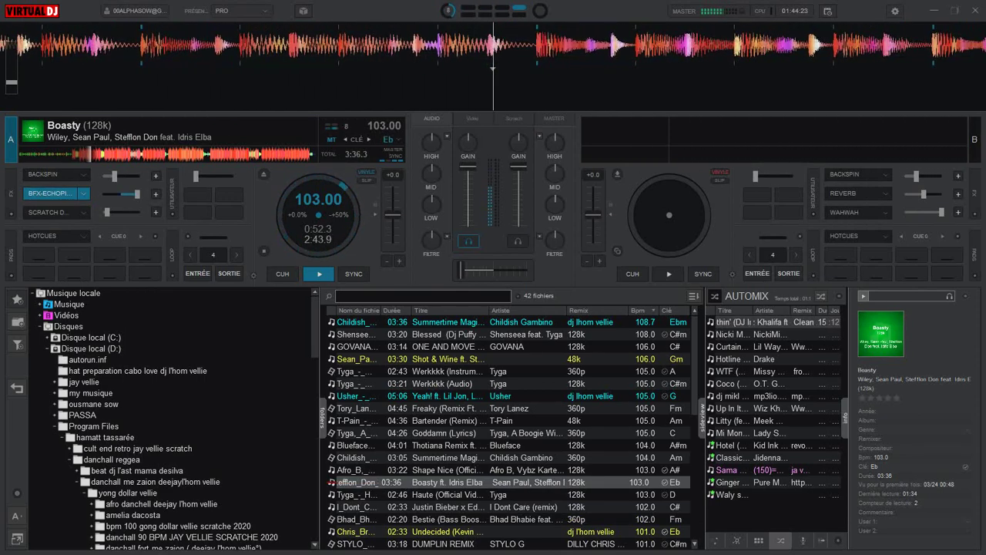
key(c)
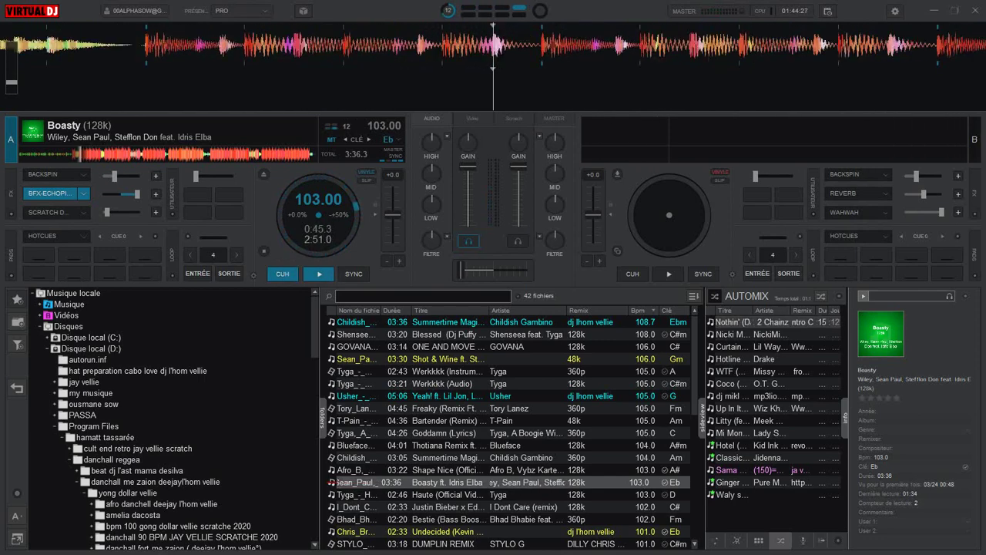
key(ctrl+1)
key(space)
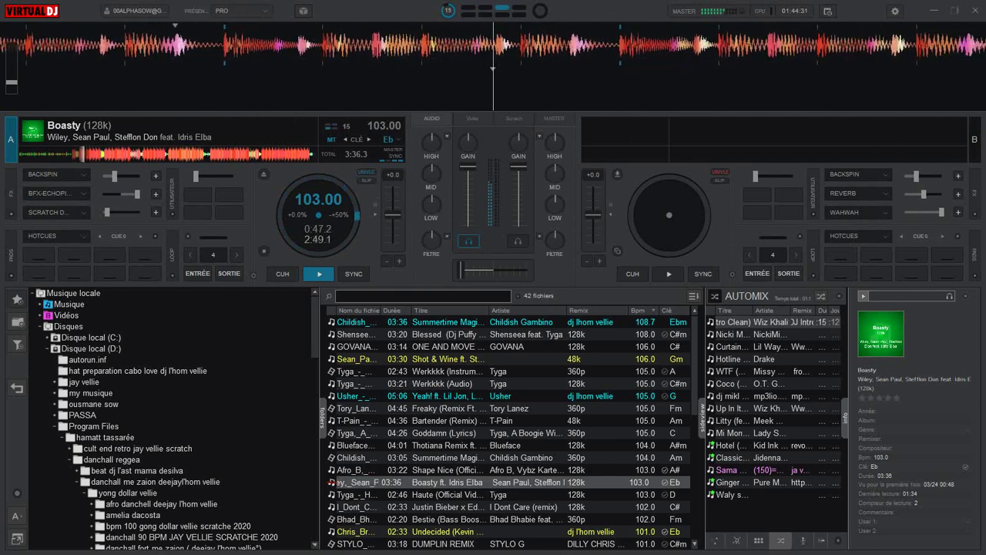
- Trigger Backspin from deck A's first effect slot and let the track continue playing
key(ctrl+1)
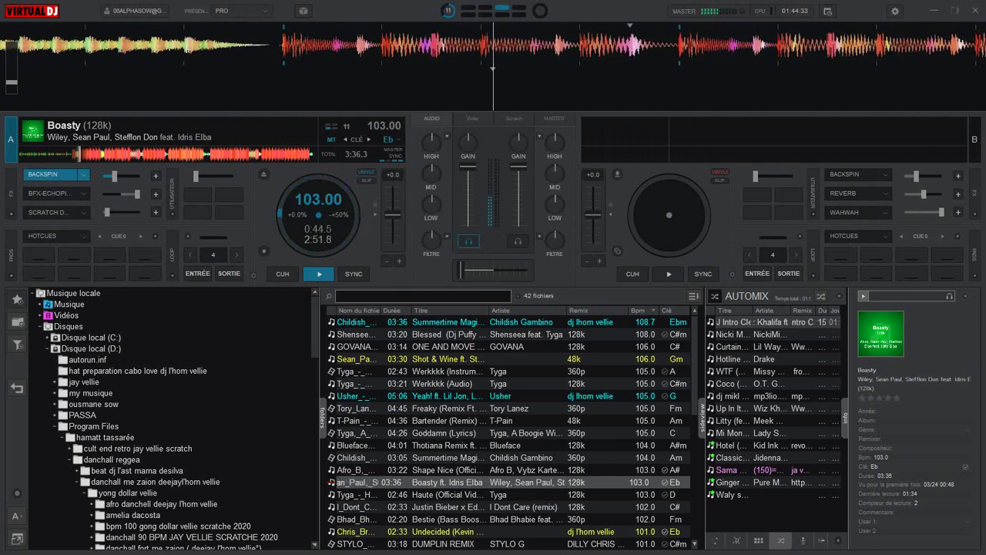
key(space)
key(space)
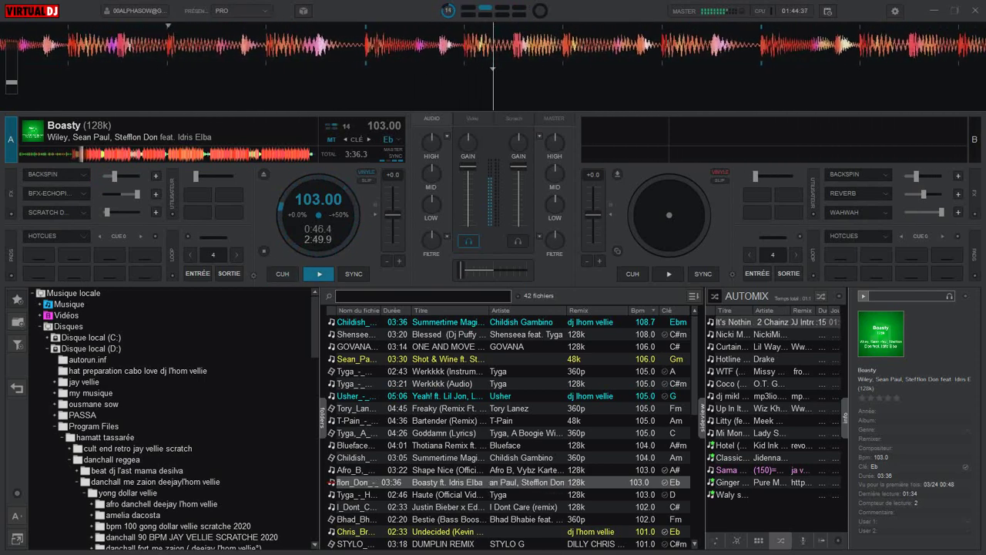
- Toggle the scratch effect in deck A's third slot, raise its slider to about the middle, and return the track to its cue point
key(ctrl+3)
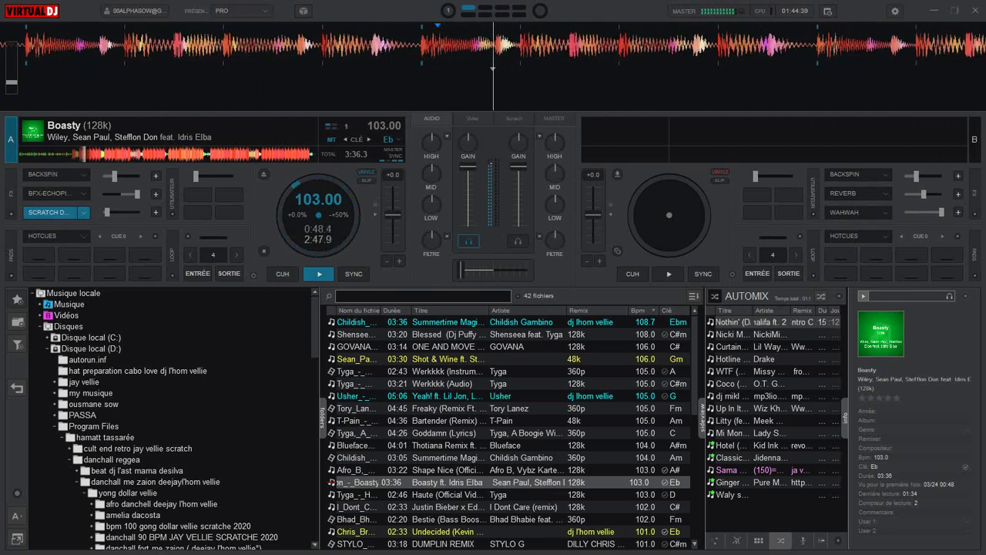
key(ctrl+3)
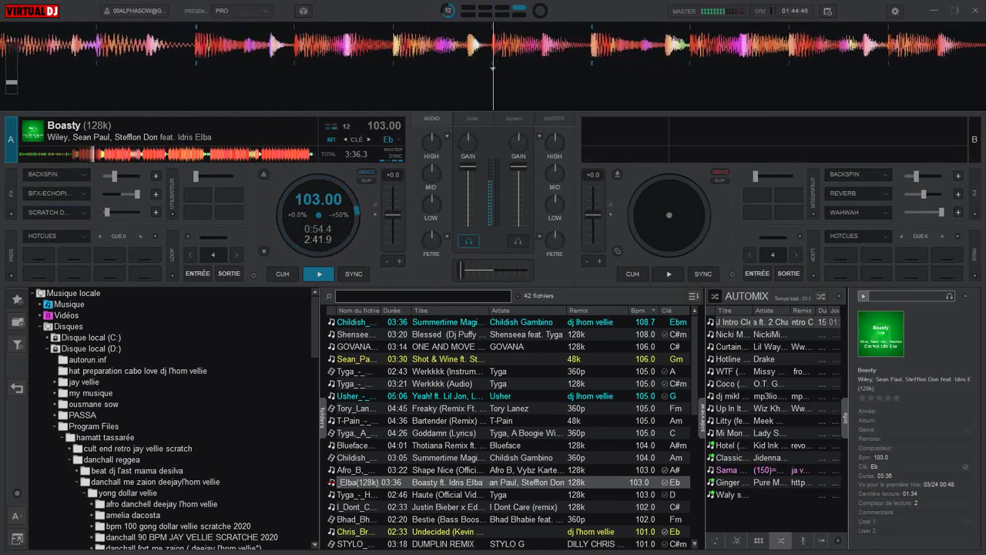
click(126, 212)
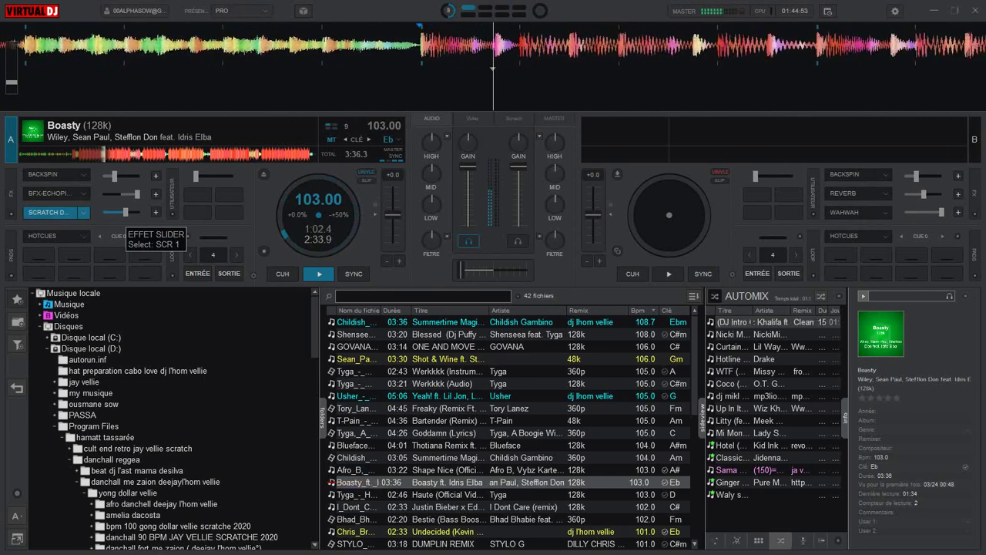
key(space)
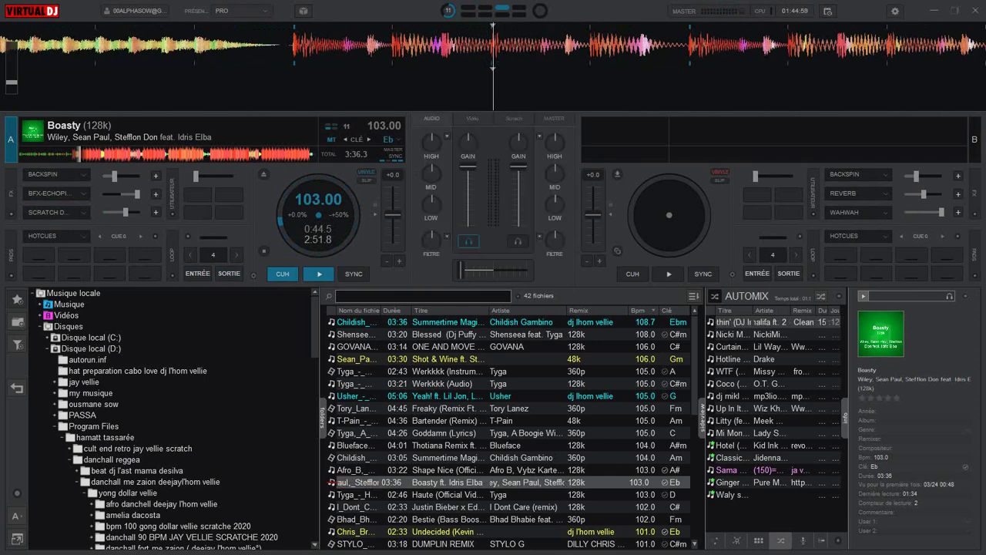
- Try the Backspin slider at its minimum, raise it to about maximum, and trigger Backspin on the playing track
mouse_move(114, 177)
mouse_down()
mouse_move(140, 176)
mouse_move(103, 176)
mouse_up()
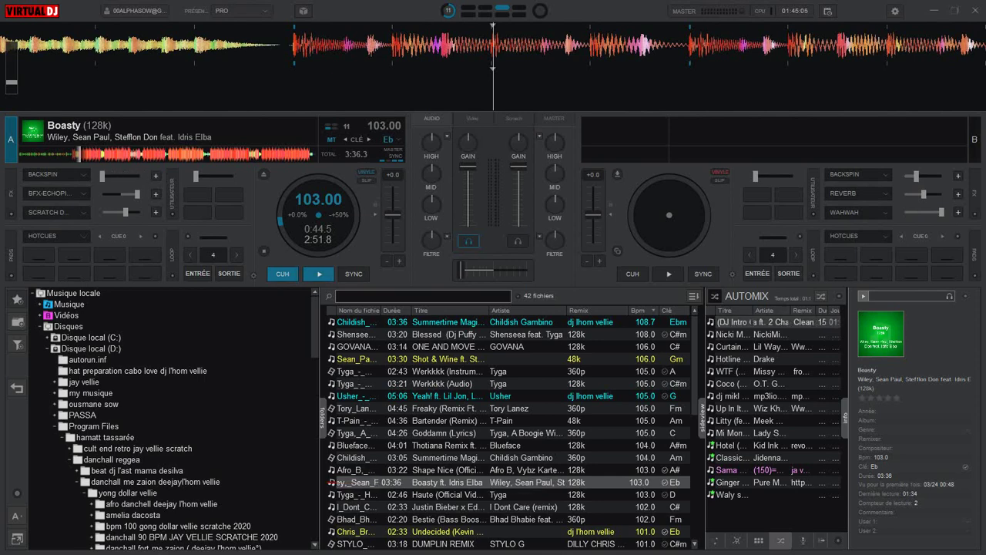
drag(102, 176, 135, 175)
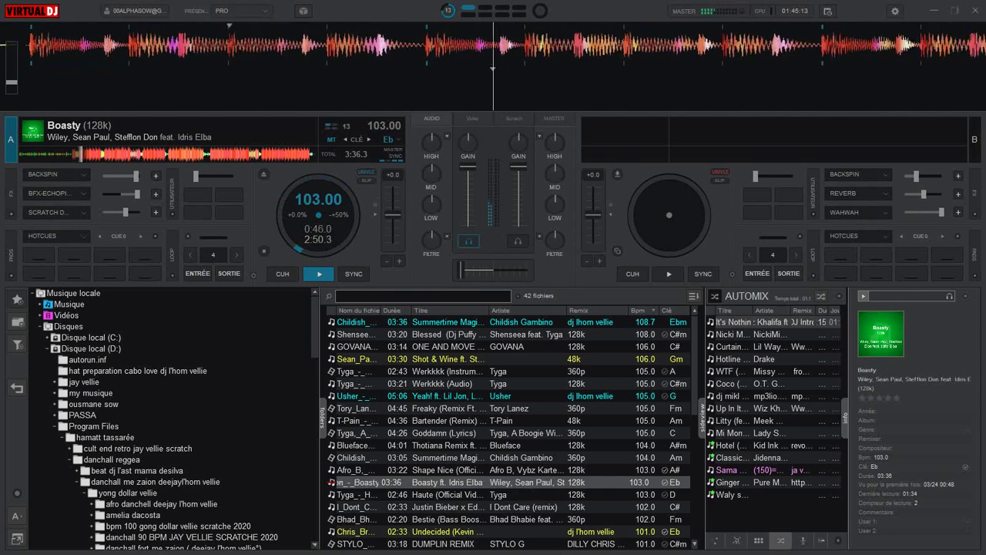
click(51, 175)
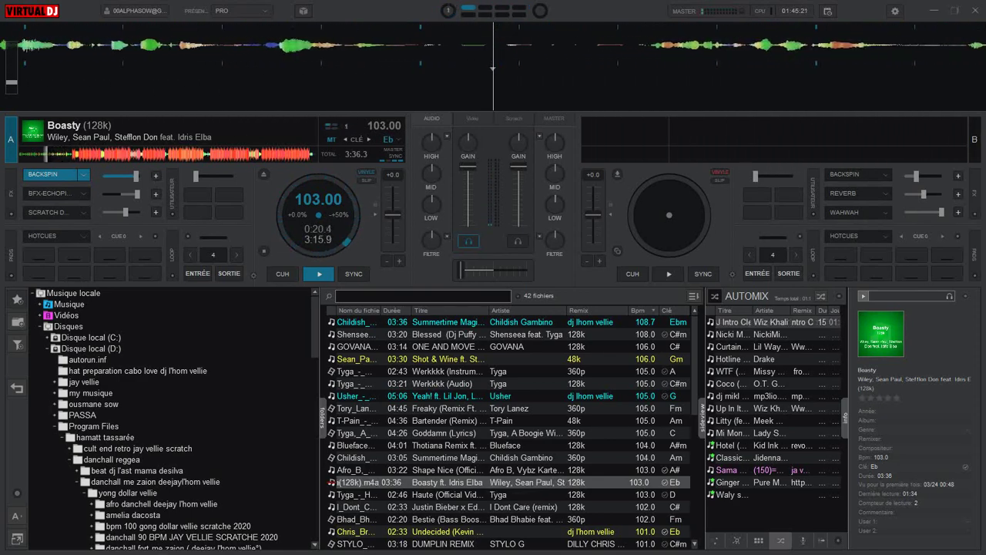
- Jump ahead to just before the loud section of Boasty, lower the Backspin slider to about one third, and stop deck A
key(space)
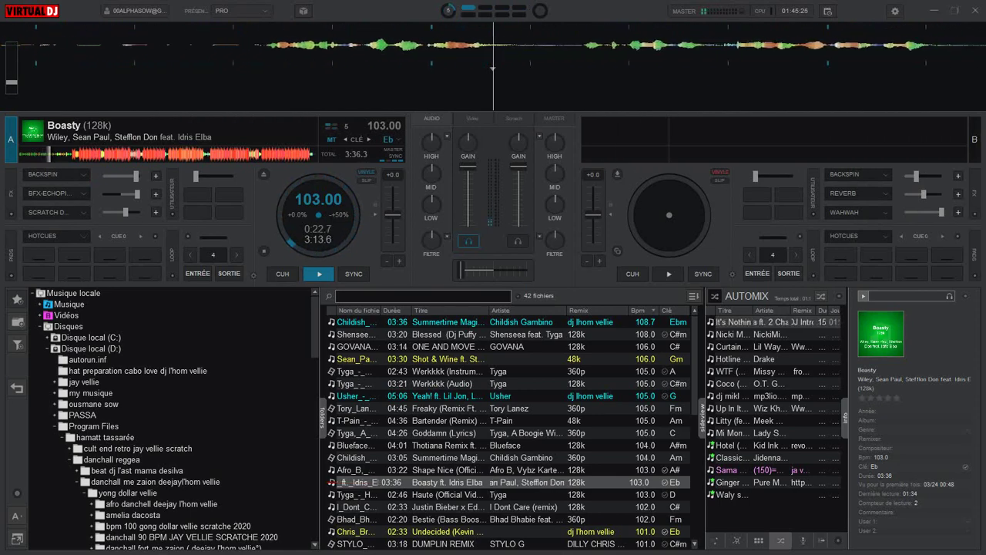
click(72, 154)
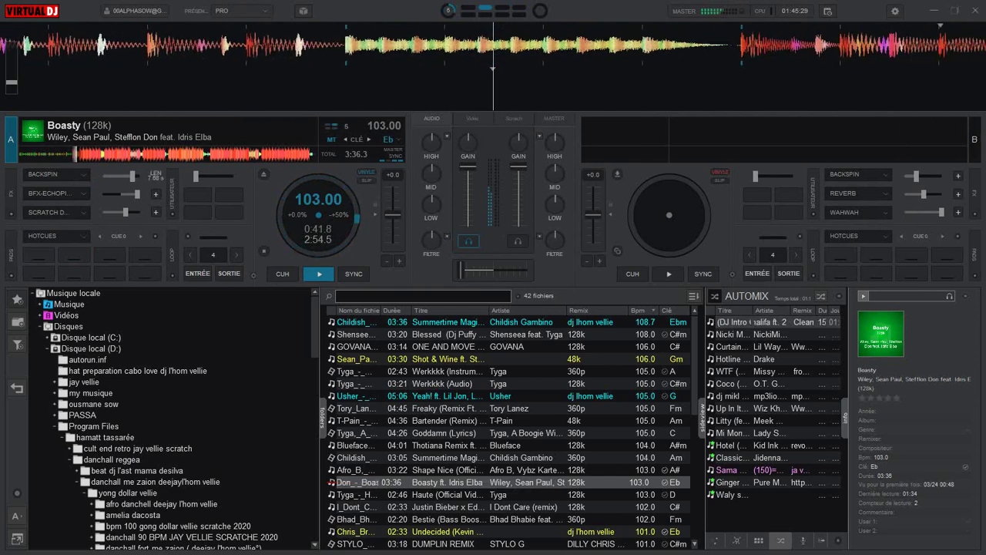
drag(132, 176, 124, 177)
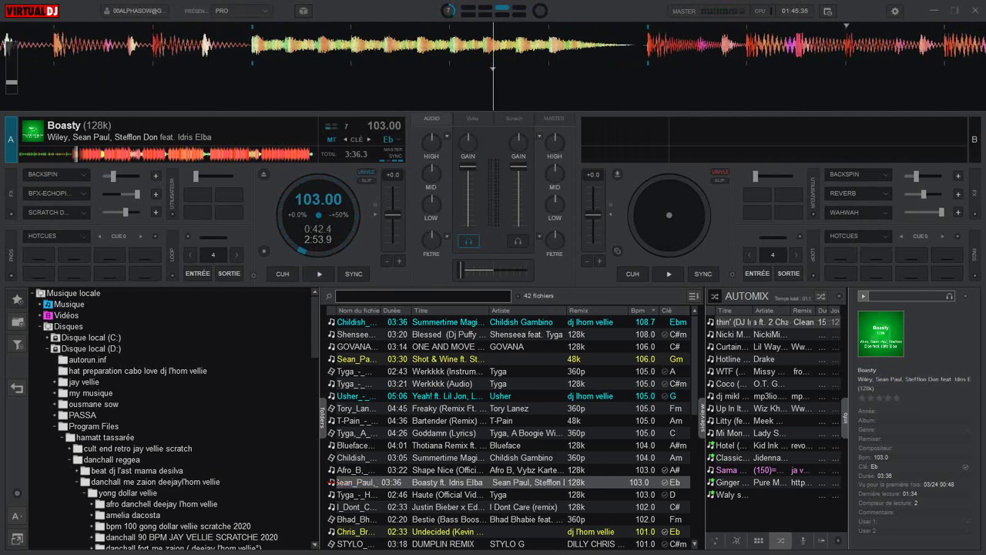
- Look up the actions assigned to the INSERT and DELETE keys in the keyboard mapping and close the settings
click(894, 11)
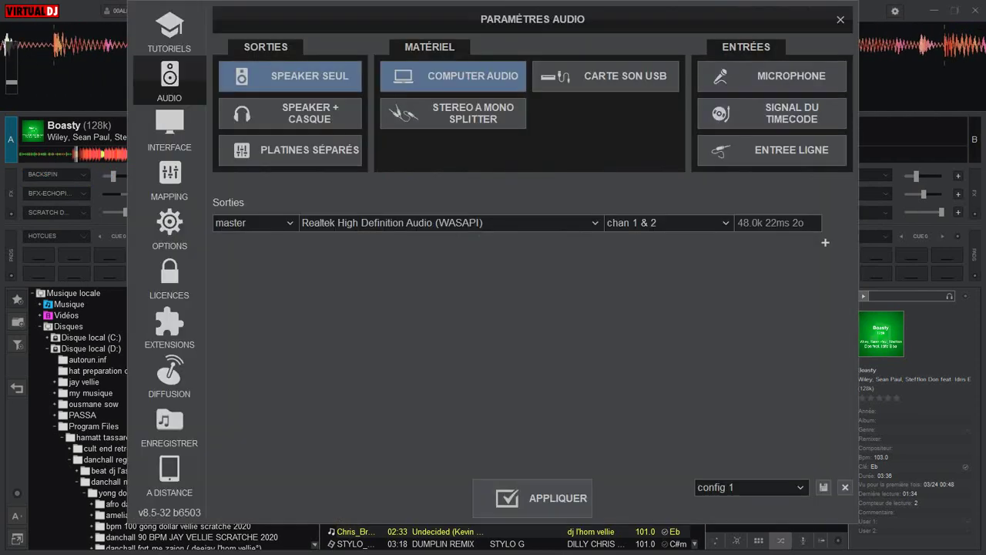
click(169, 179)
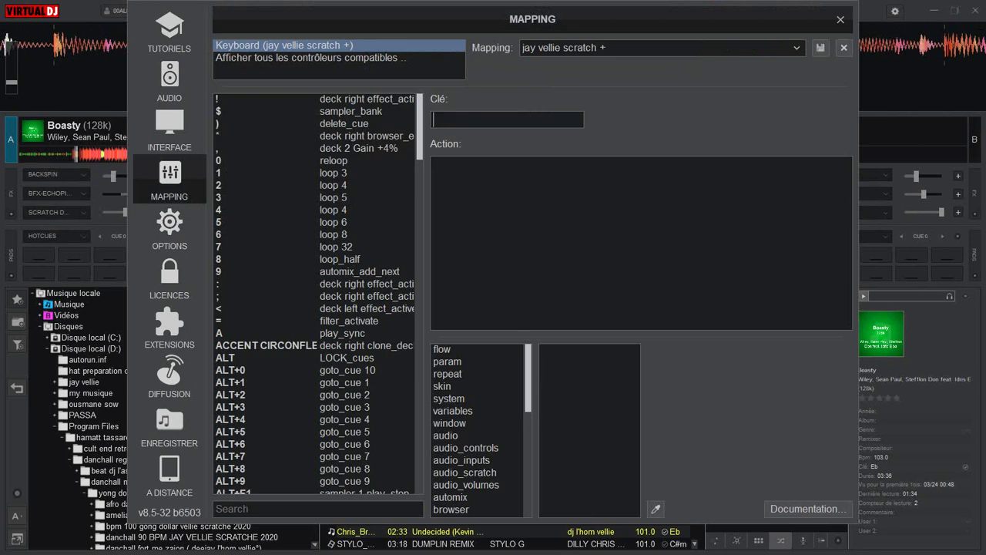
key(Insert)
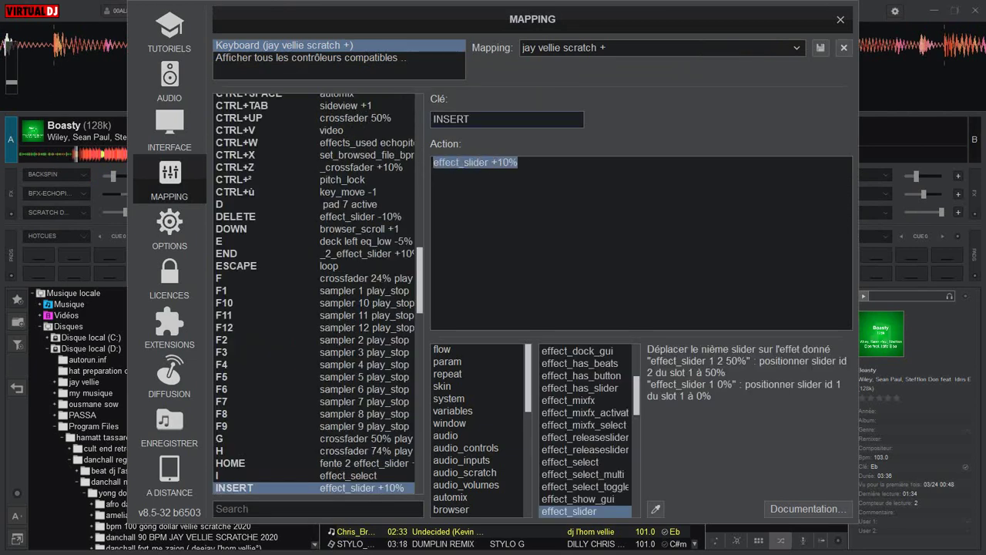
click(519, 162)
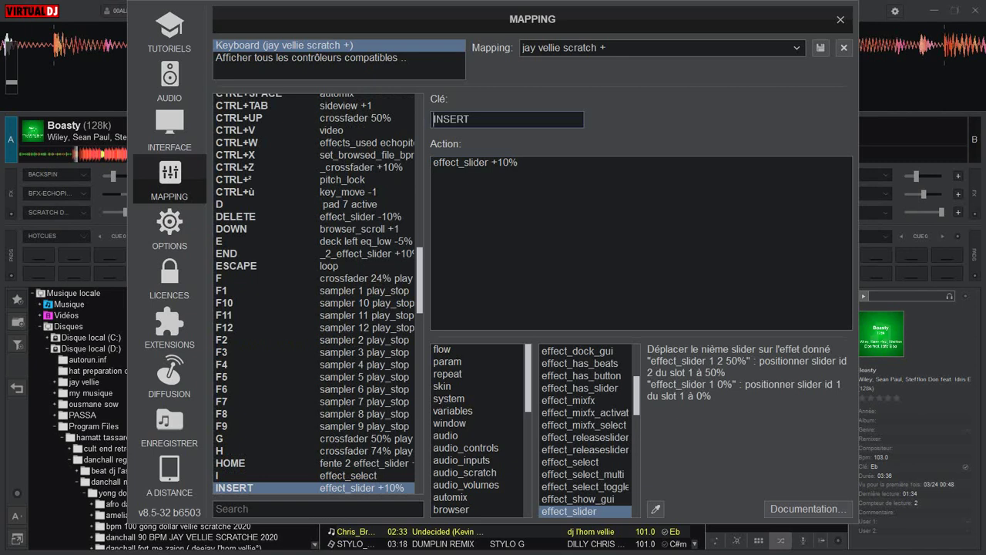
key(Delete)
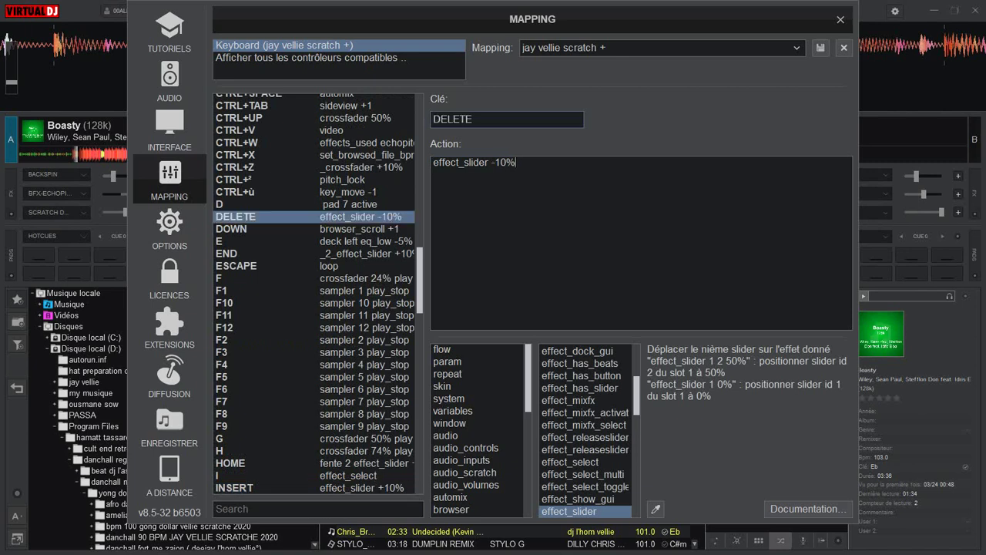
click(170, 81)
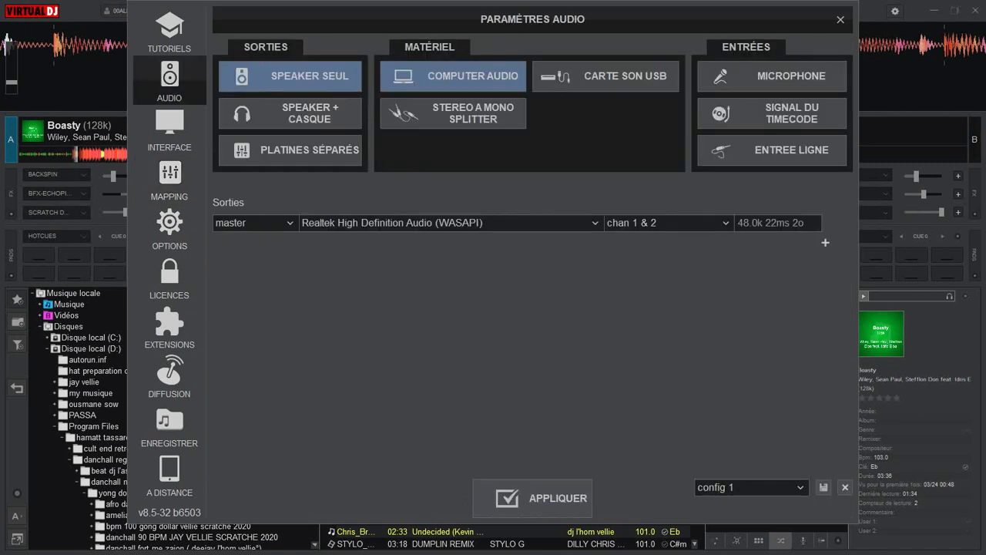
click(841, 20)
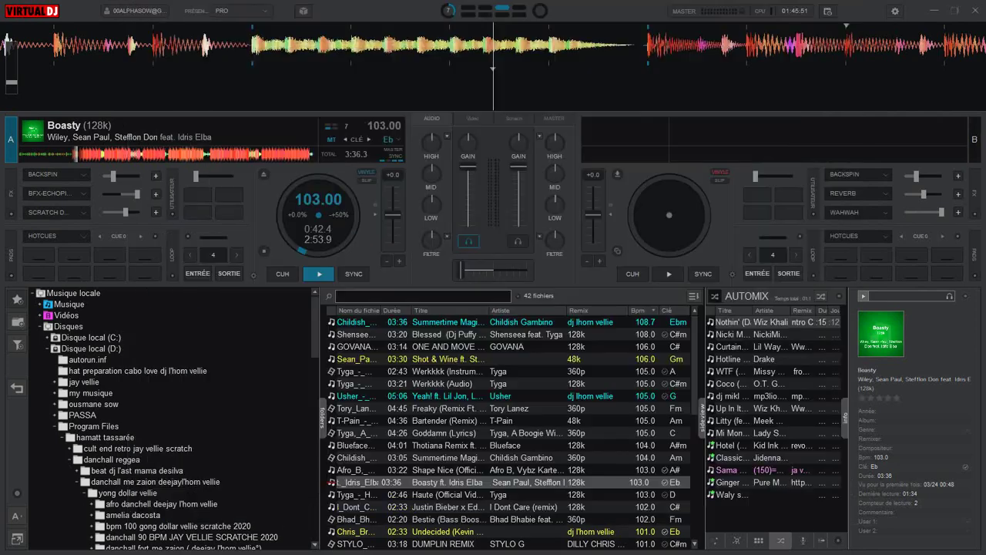
- Try Thotiana Remix and Boasty on deck B, replace them with Bestie (Bass Boosted), and preview it briefly from the cue point
drag(543, 445, 669, 216)
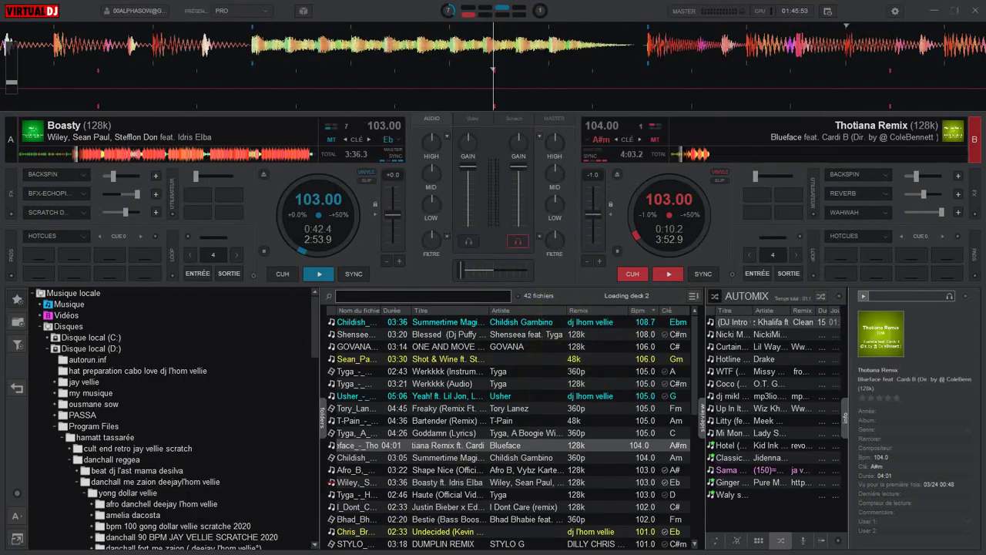
drag(509, 481, 670, 212)
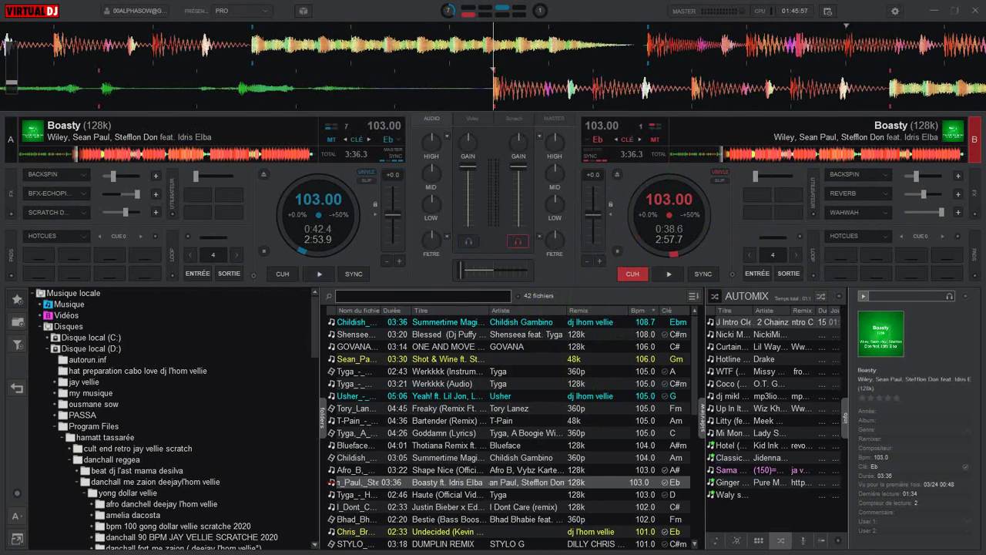
key(Down)
key(Down)
key(Down)
key(Return)
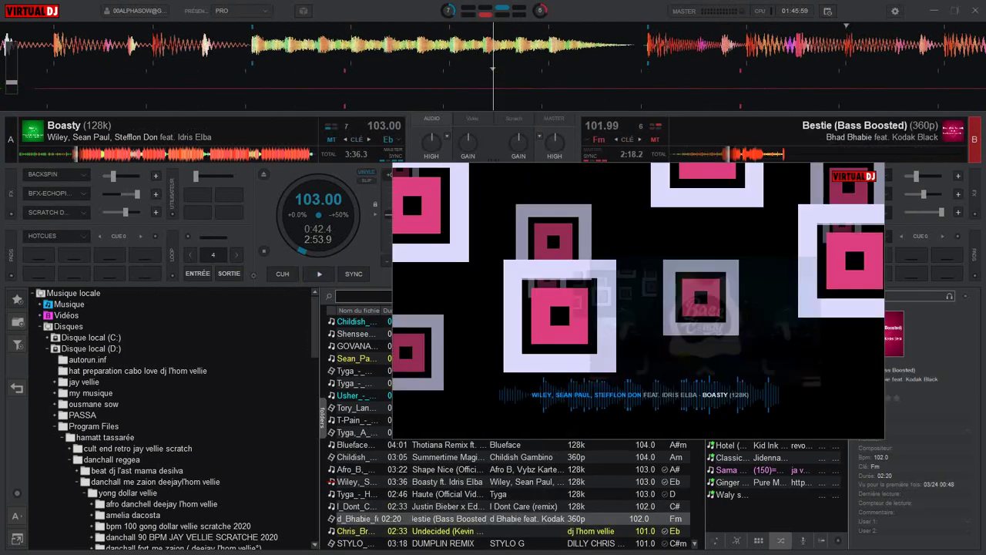
key(Escape)
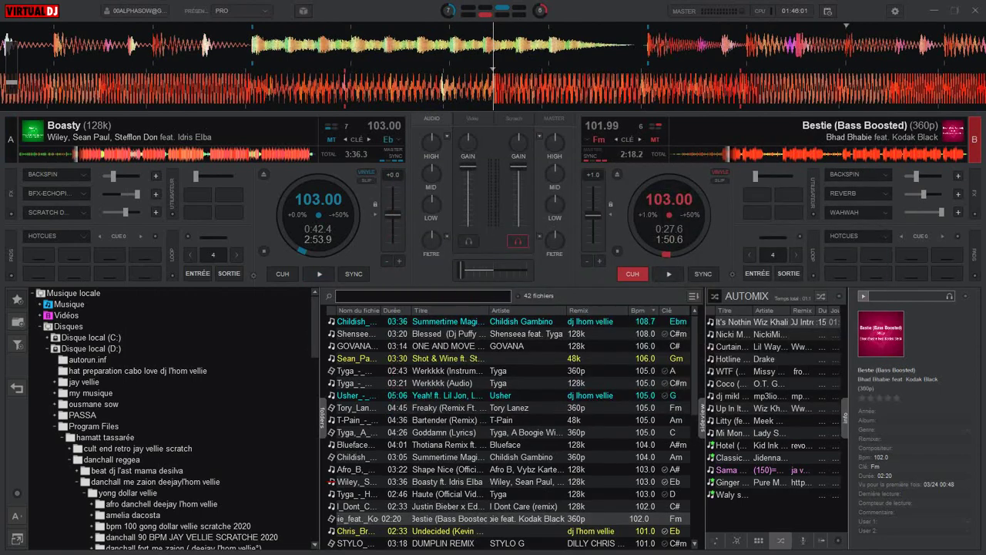
key(space)
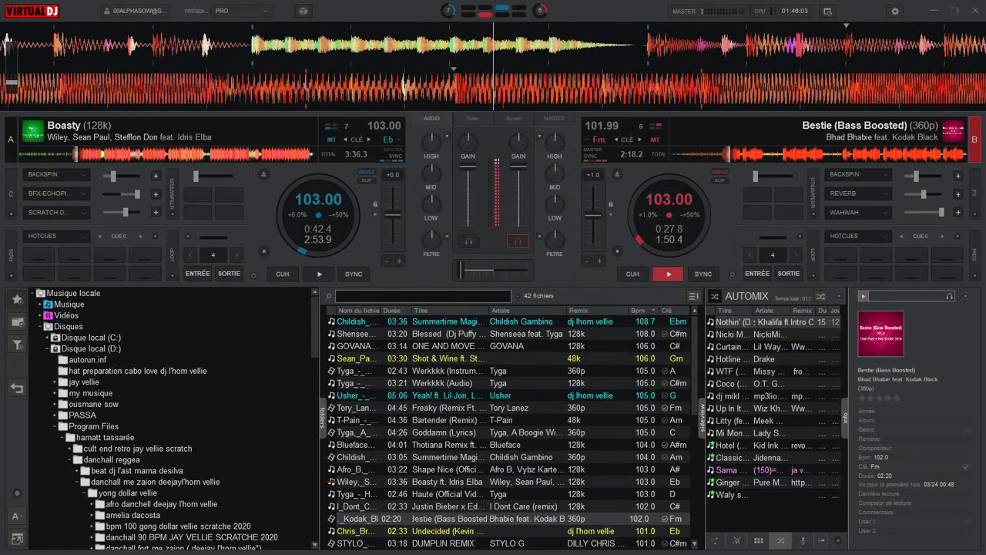
key(space)
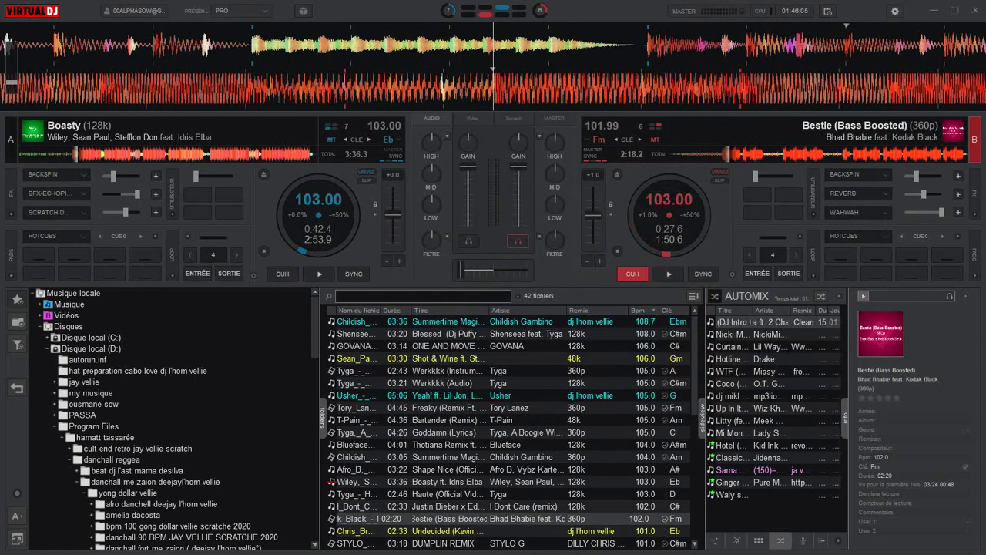
- Open and close the settings, and switch to the Debut screen recorder
click(895, 11)
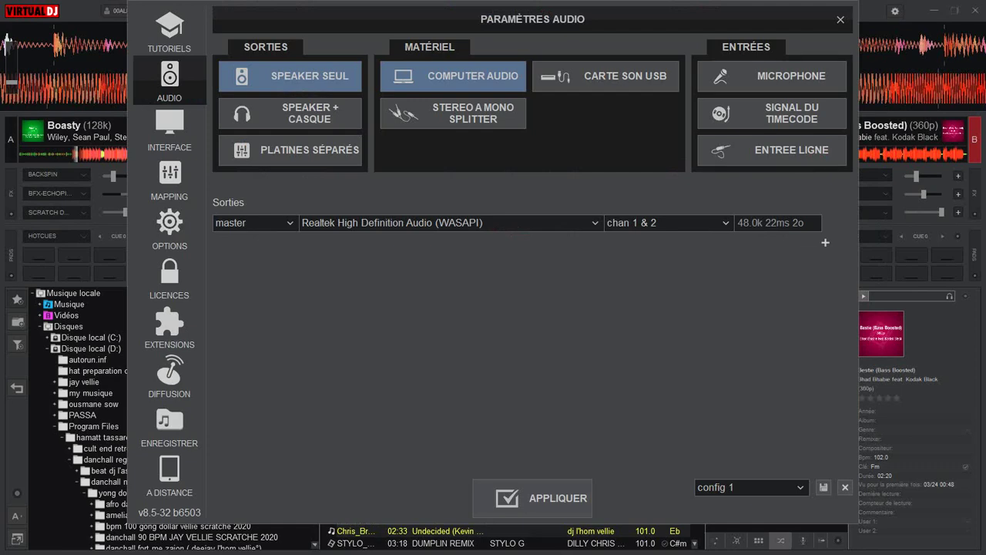
click(841, 20)
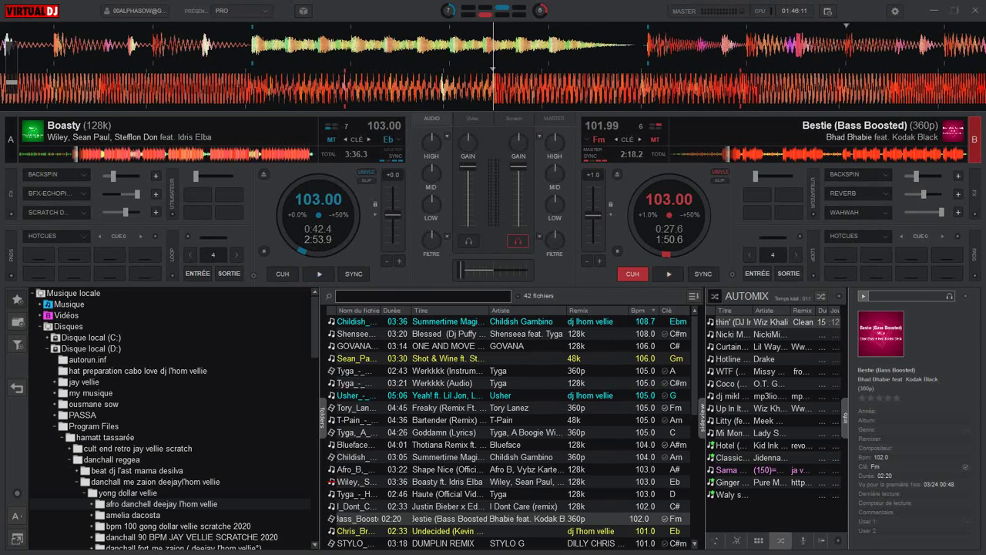
key(alt+Tab)
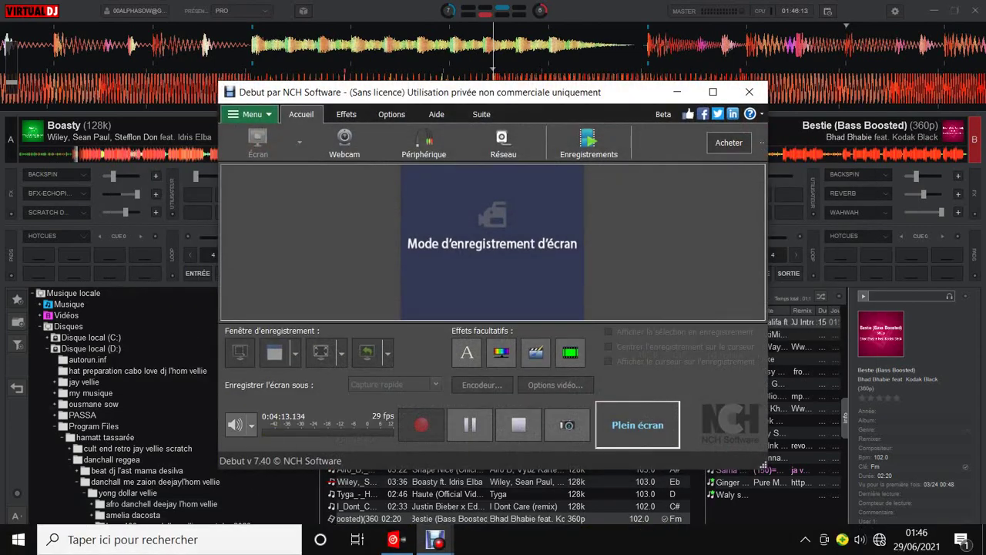